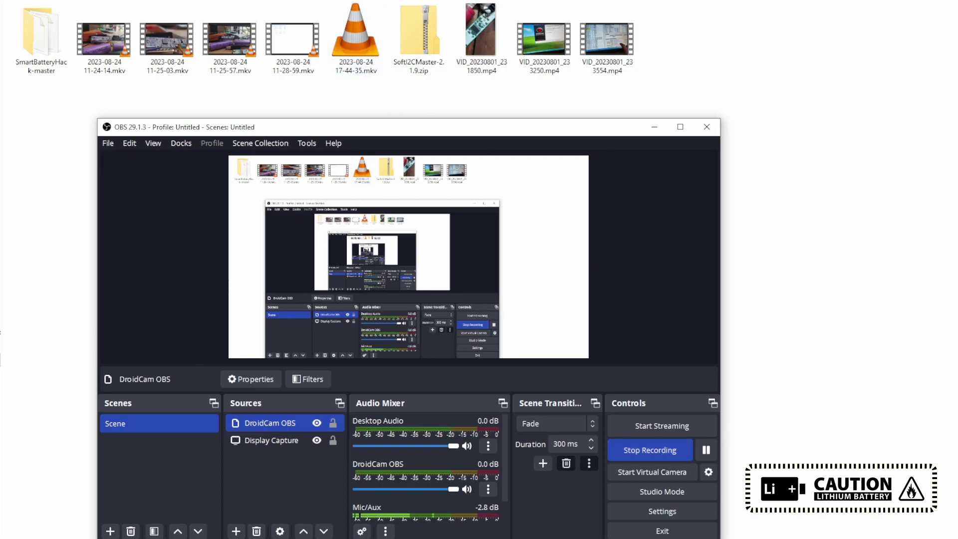
Step: Move SoftI2CMaster-2.1.9.zip into the SmartBatteryHack-master folder, then open that folder and its Arduino sketch
double_click(41, 35)
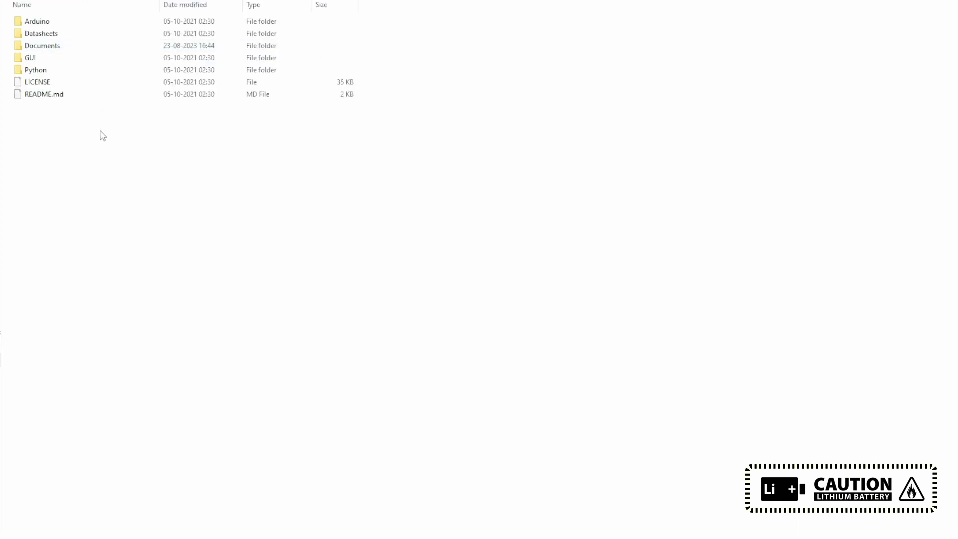
key(alt+Left)
drag(417, 55, 41, 50)
double_click(41, 50)
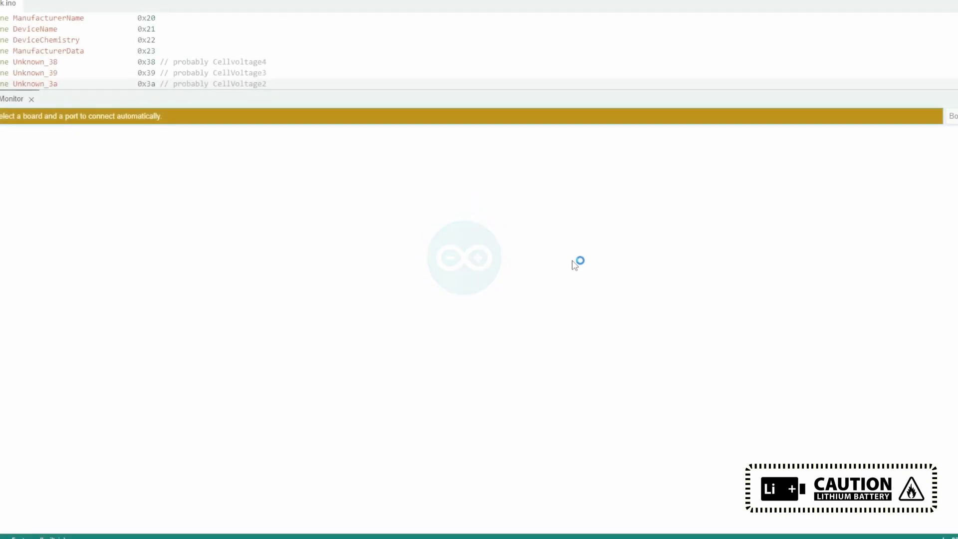
Step: Enlarge the code area by dragging the output panel splitter down
drag(284, 90, 32, 361)
scroll(167, 178, up, 8)
scroll(167, 178, up, 15)
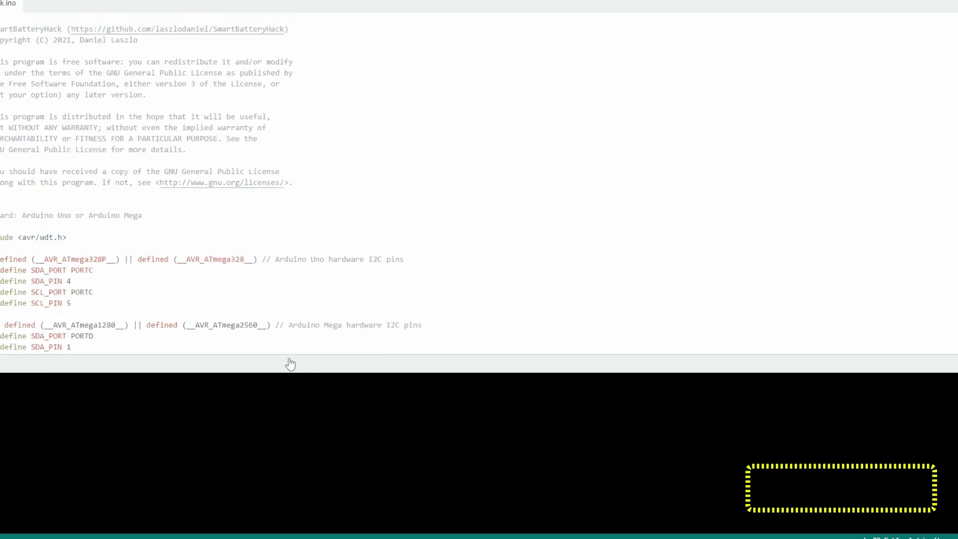
drag(291, 355, 291, 468)
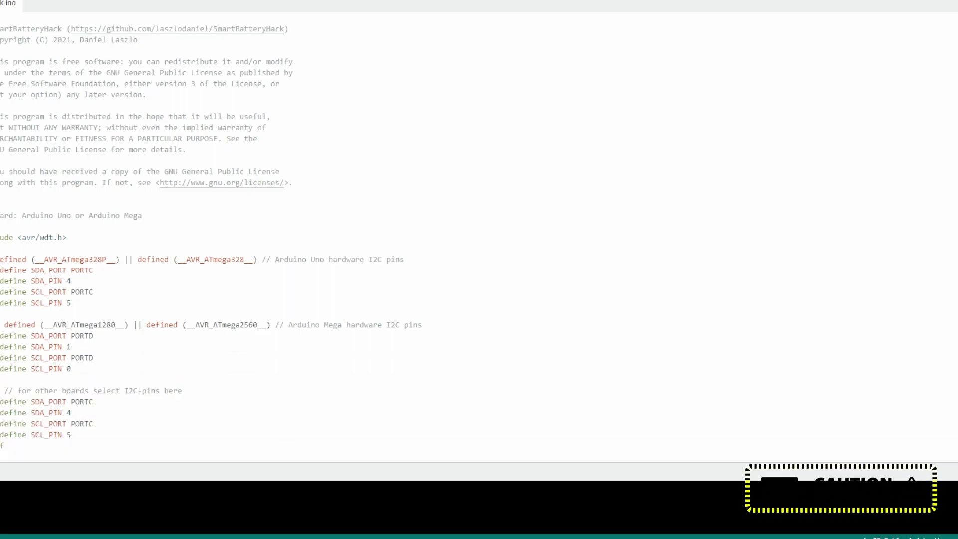
Step: Highlight the license header and the comment about other boards' I2C pins
scroll(202, 230, down, 9)
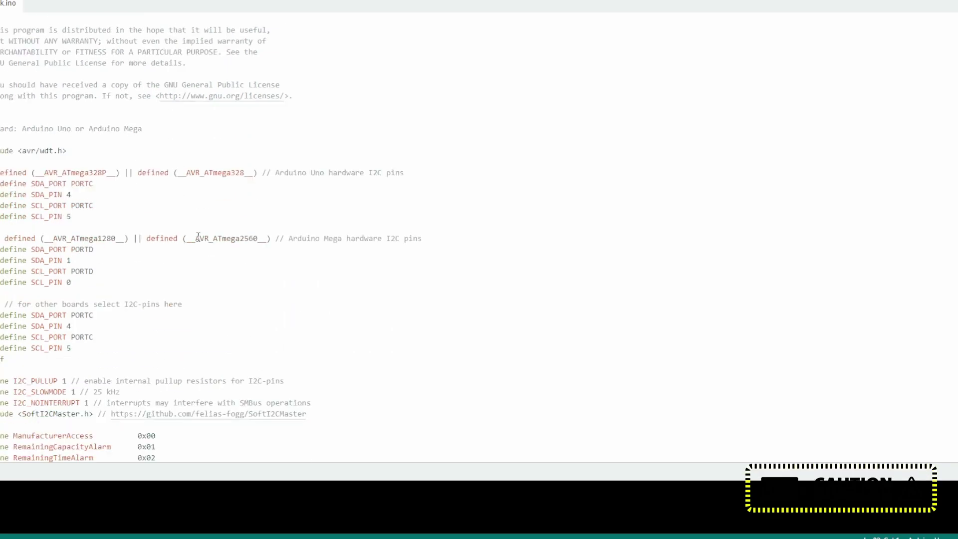
scroll(147, 123, up, 2)
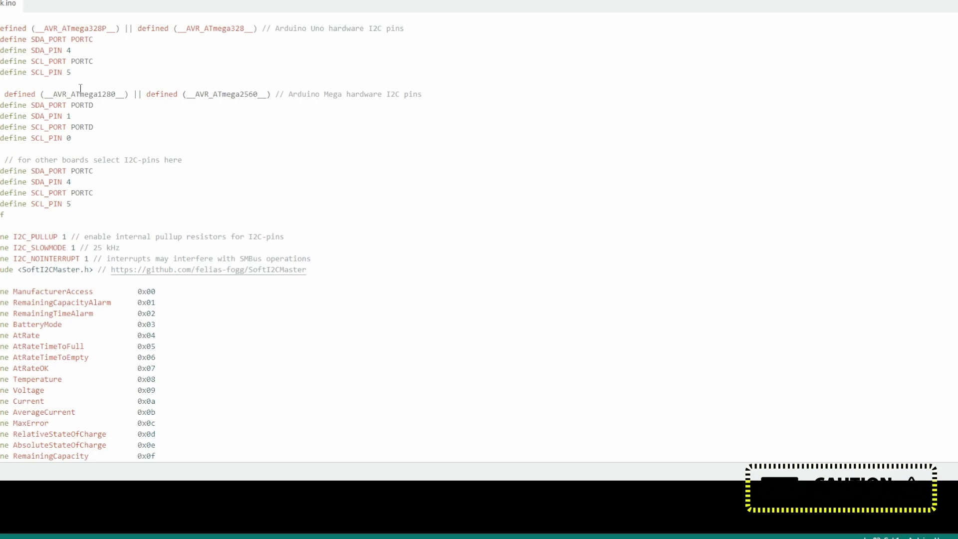
scroll(80, 88, up, 2)
drag(67, 85, 107, 87)
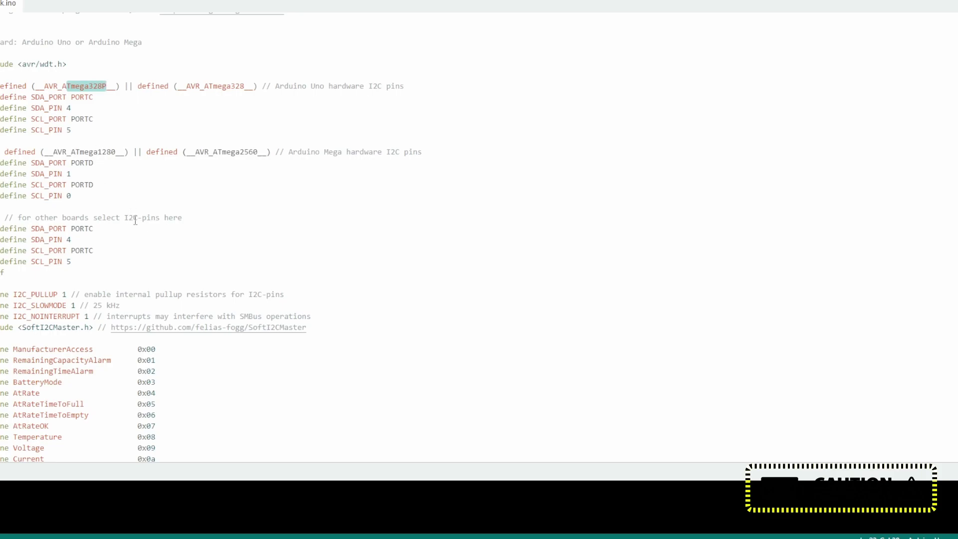
drag(40, 216, 199, 216)
Step: Read down through the sketch to the SMBus functions, then scroll back up
scroll(229, 265, down, 20)
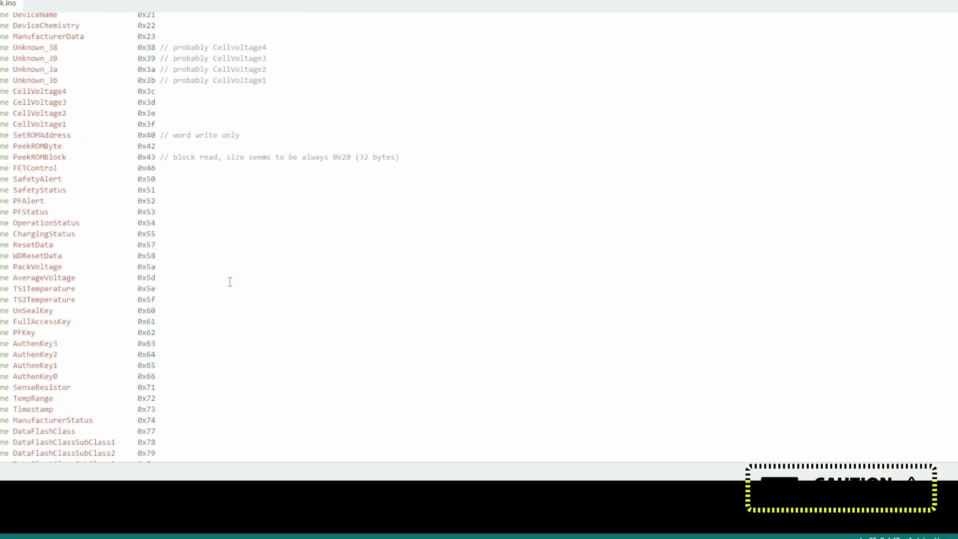
scroll(235, 291, up, 13)
scroll(226, 282, down, 14)
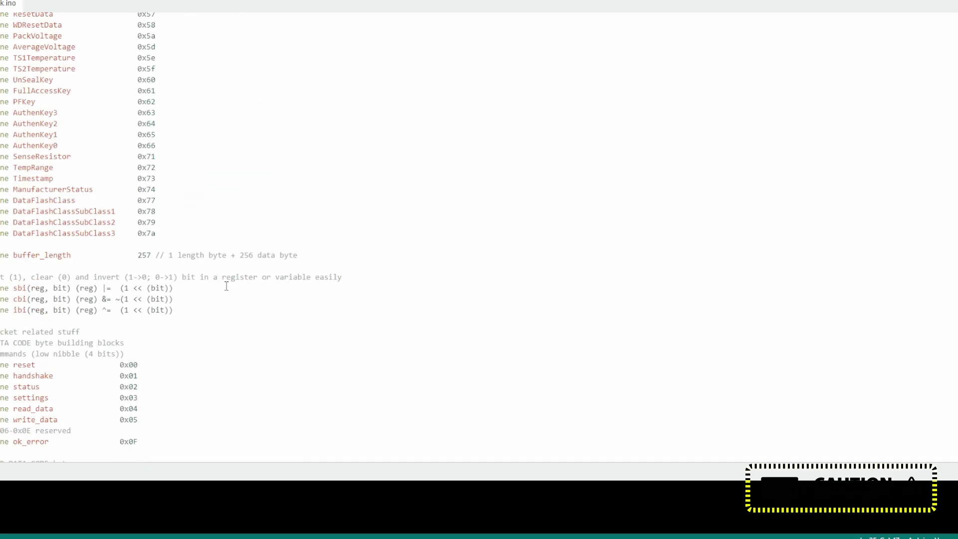
scroll(227, 287, down, 15)
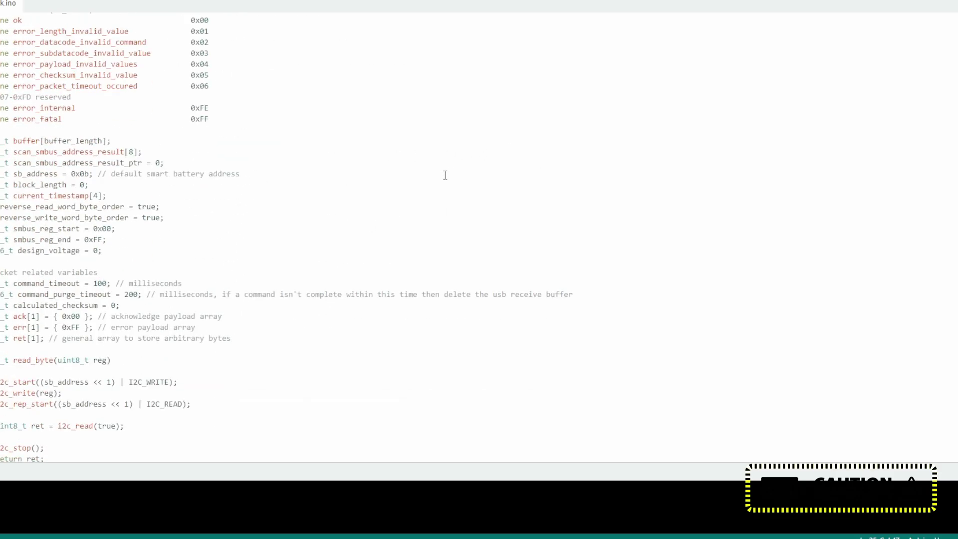
scroll(213, 241, down, 4)
scroll(127, 293, down, 20)
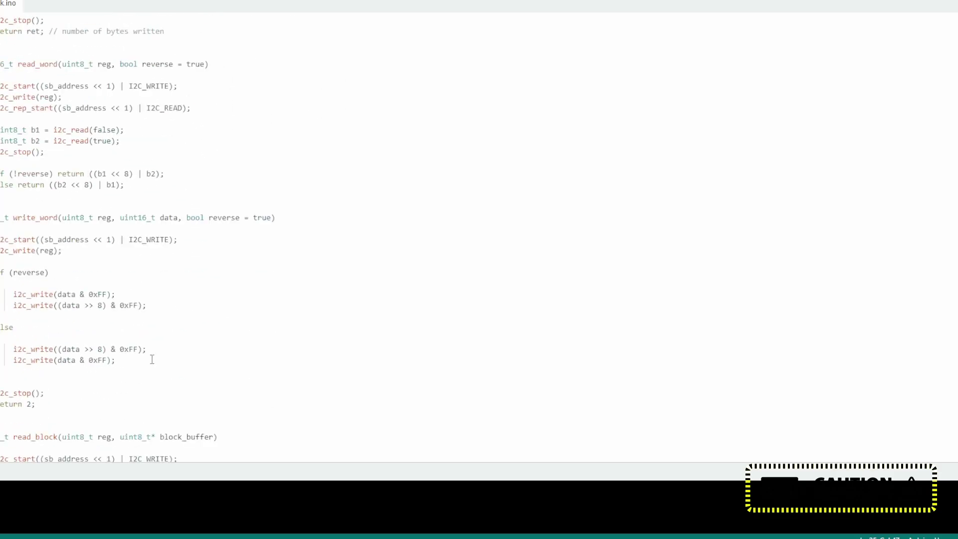
scroll(265, 268, down, 12)
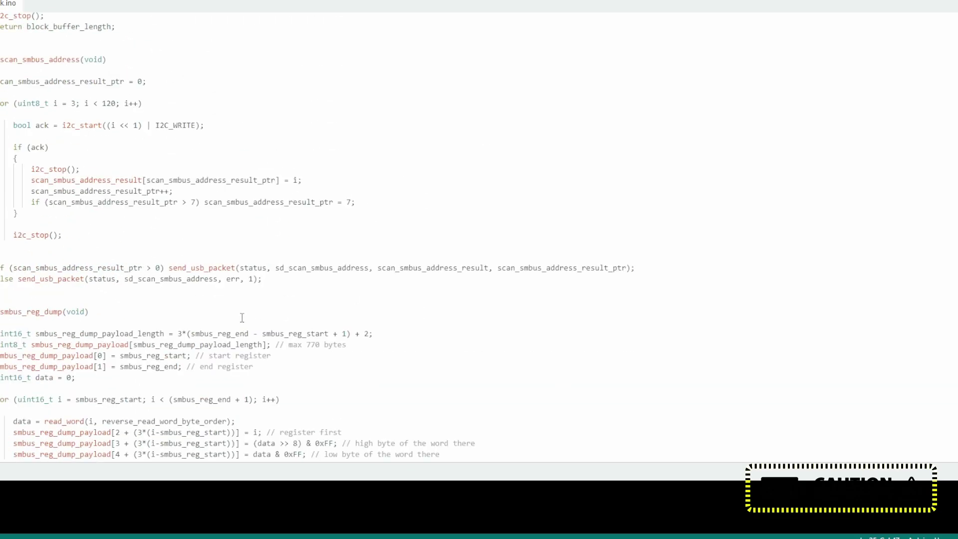
scroll(244, 317, up, 7)
scroll(405, 172, up, 20)
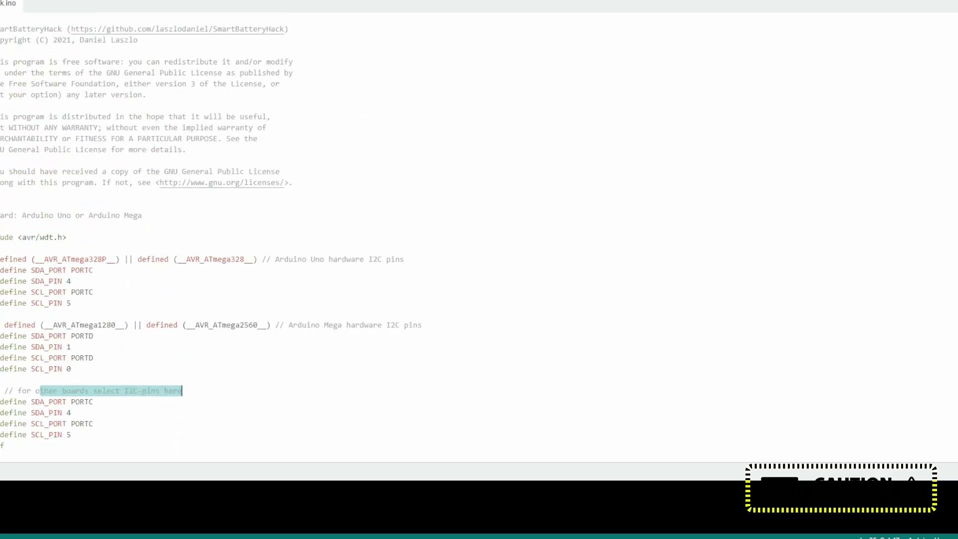
Step: Compile the sketch (5100 bytes, 15% storage; 478 bytes, 23% memory), then return to the repository root
key(ctrl+r)
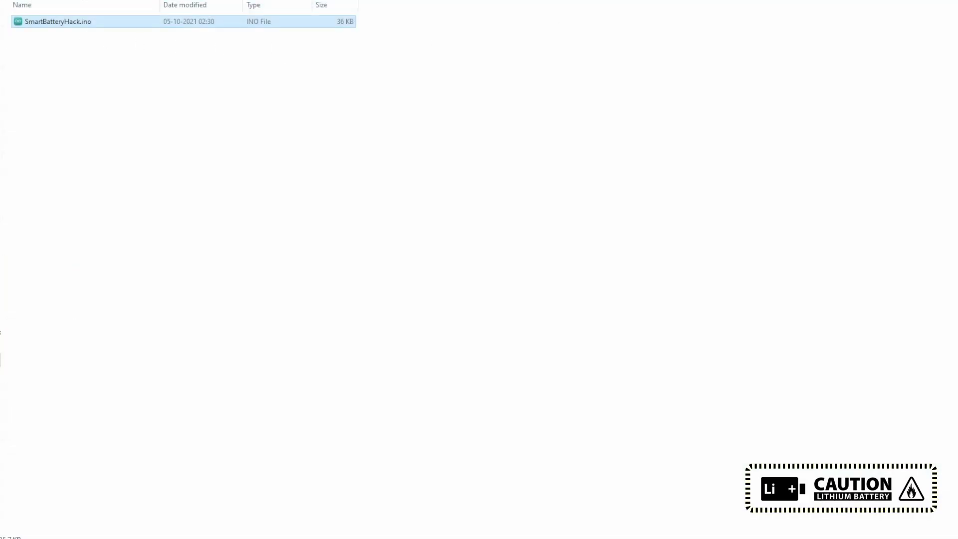
key(alt+Up)
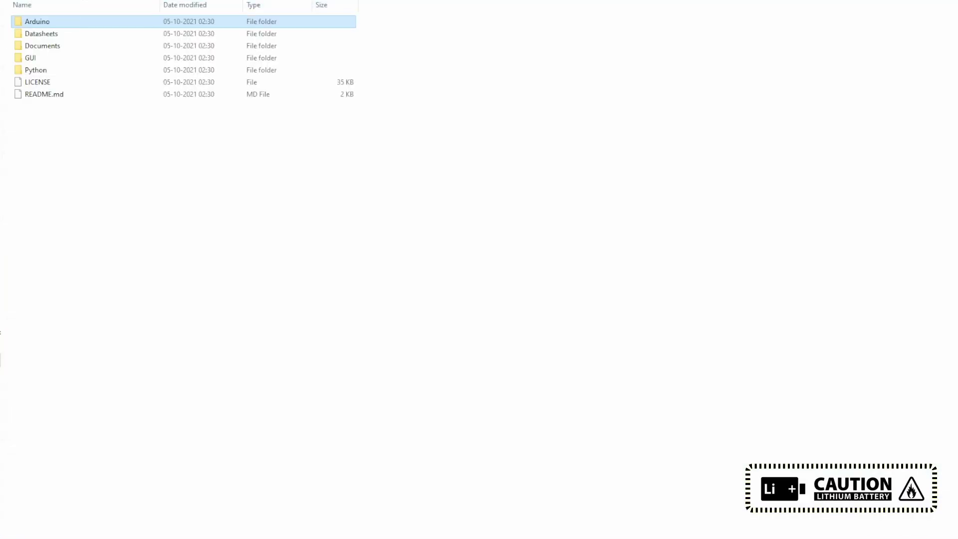
Step: Open the GUI folder and then its SmartBatteryHack C# project folder
double_click(44, 60)
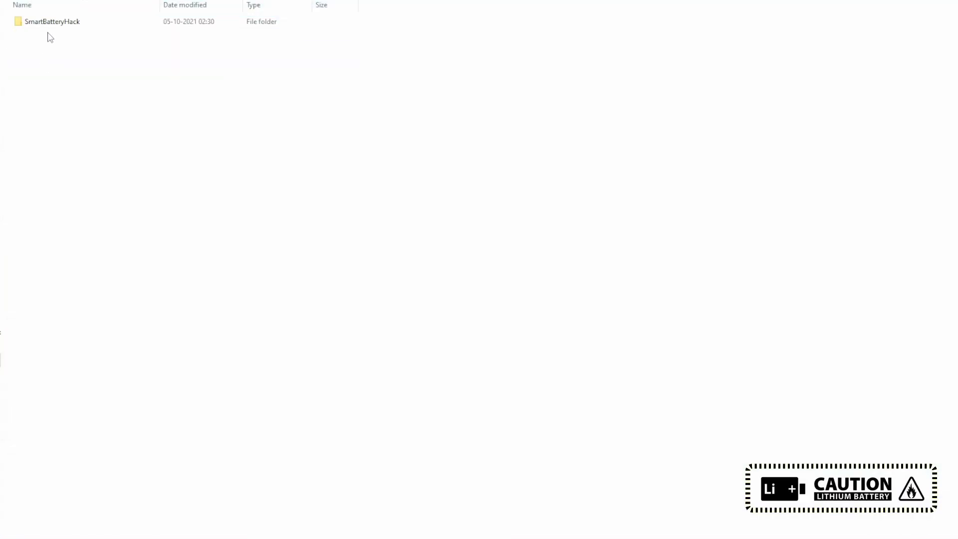
double_click(50, 27)
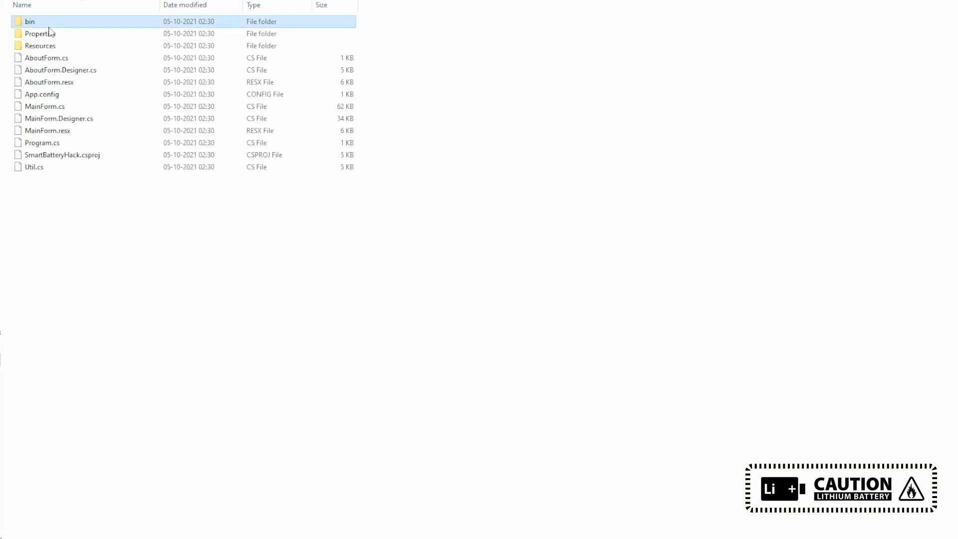
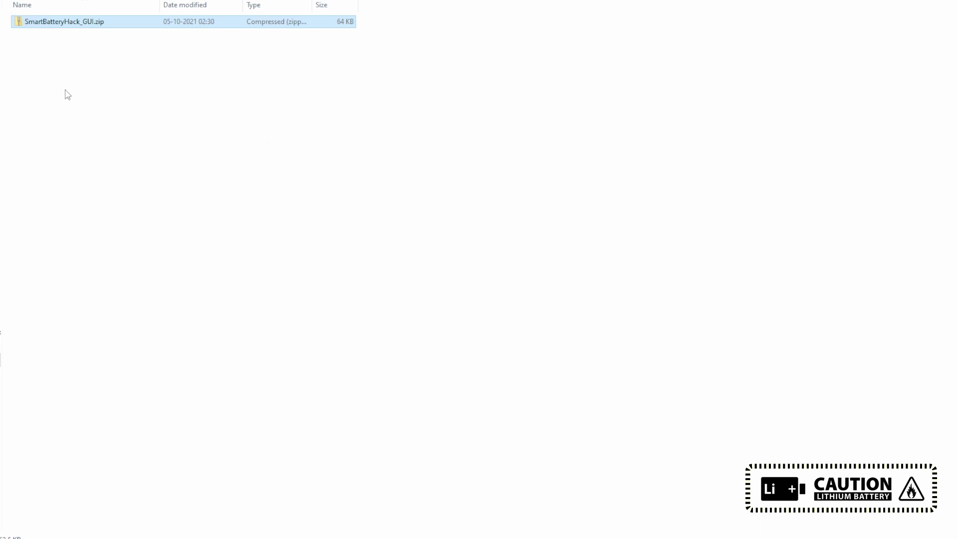
Step: Launch SmartBatteryHack.exe and connect to the battery adapter on COM3
double_click(53, 34)
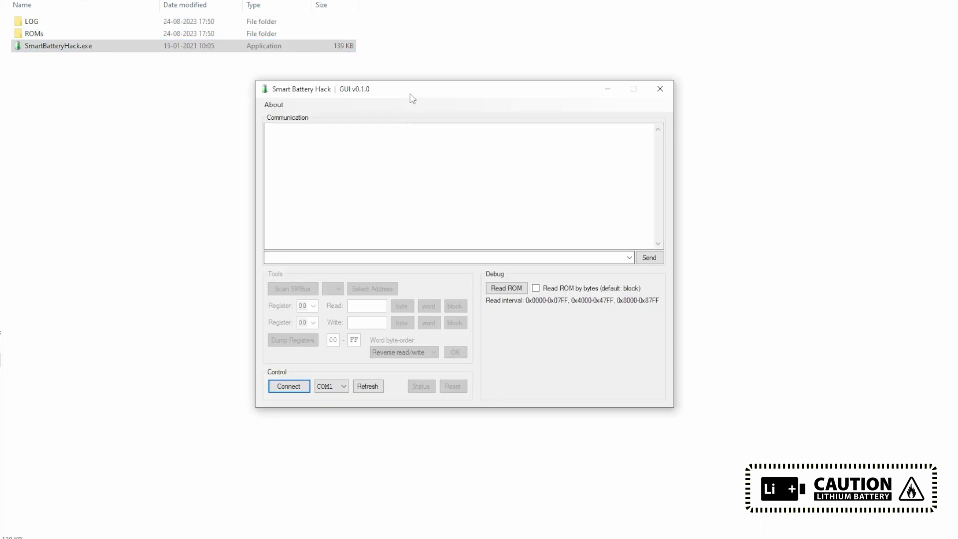
click(335, 390)
click(331, 407)
click(290, 386)
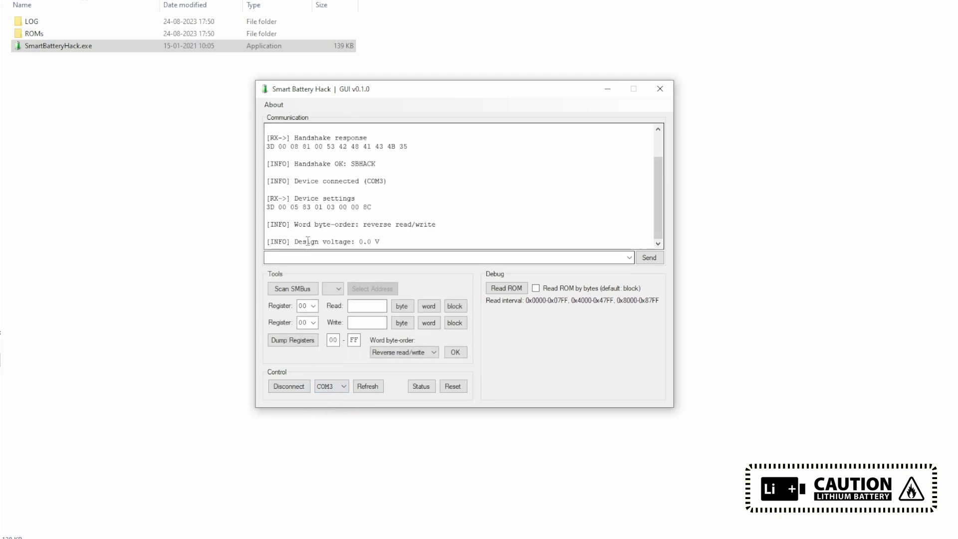
Step: Scan the SMBus twice until the battery at address 0B is detected
drag(266, 242, 454, 239)
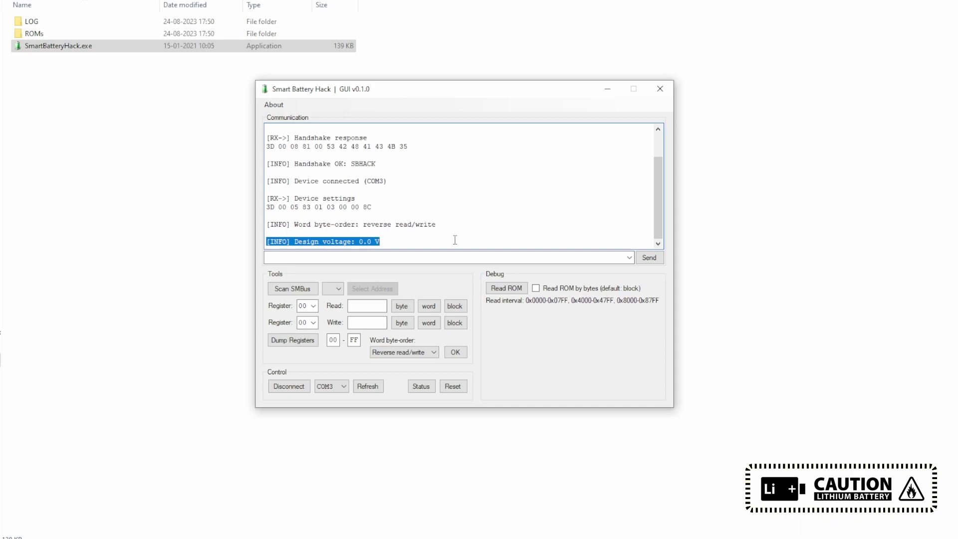
click(293, 288)
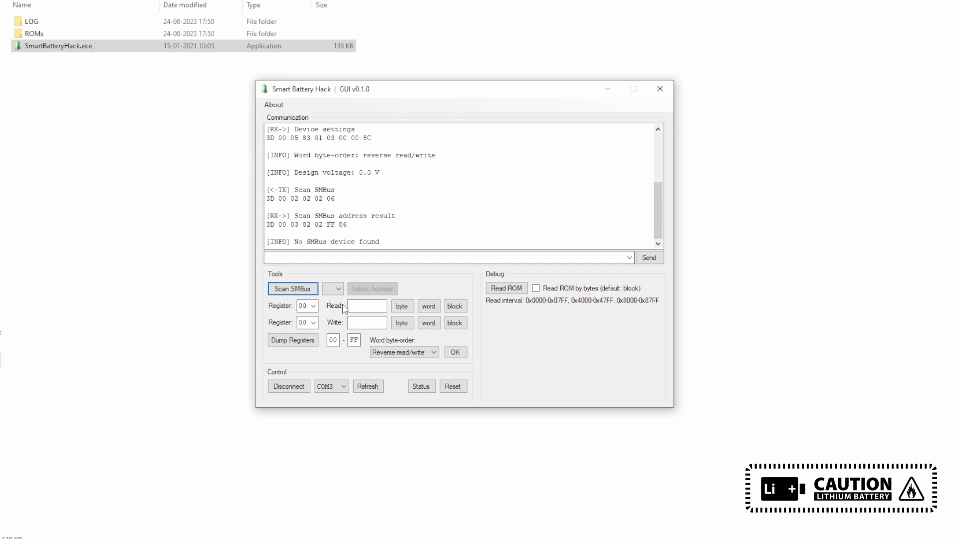
click(298, 290)
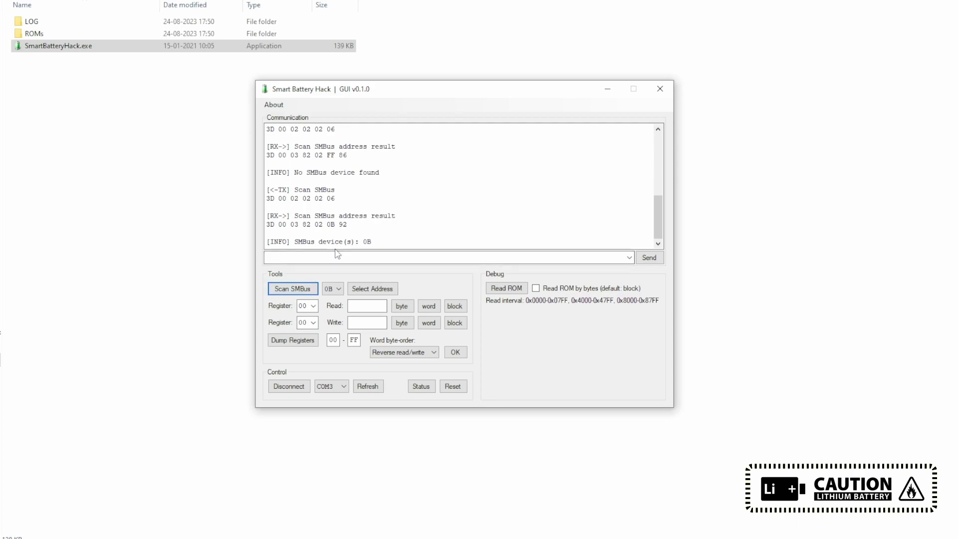
Step: Set the dump range end to register 40 and dump registers 00 through 40
double_click(353, 340)
text(40)
click(278, 341)
Step: Scroll through the dump log, reviewing register lines 00 through 09
scroll(382, 186, up, 12)
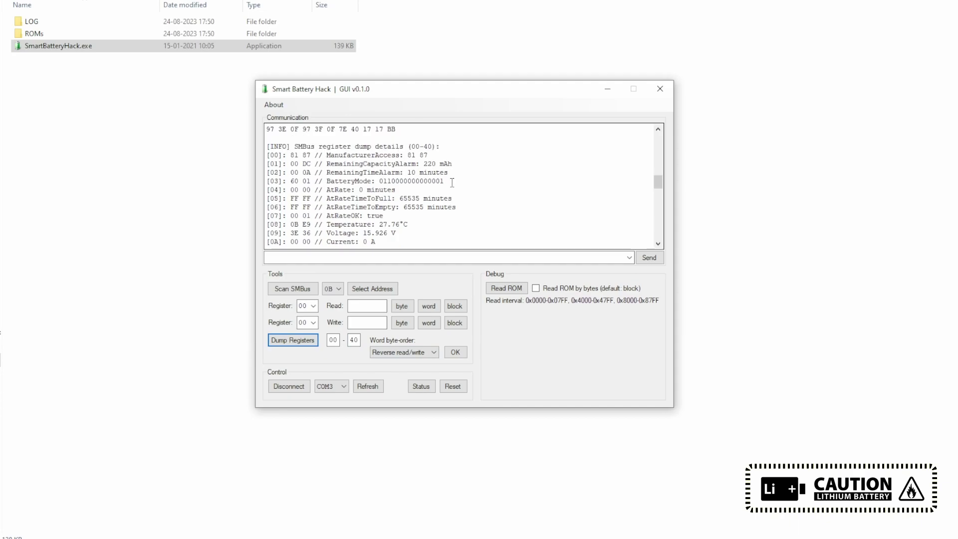
drag(408, 156, 452, 233)
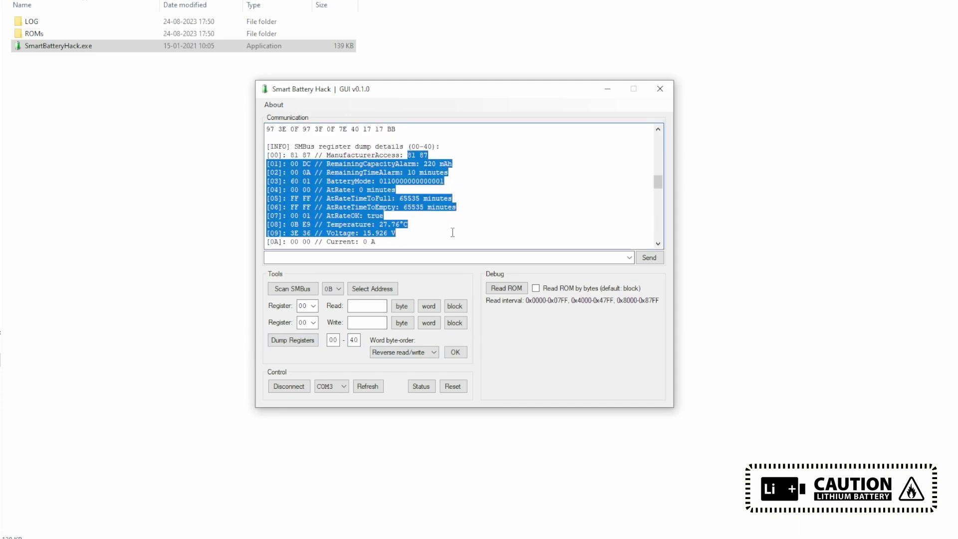
scroll(450, 224, down, 2)
drag(335, 190, 368, 181)
scroll(409, 185, down, 1)
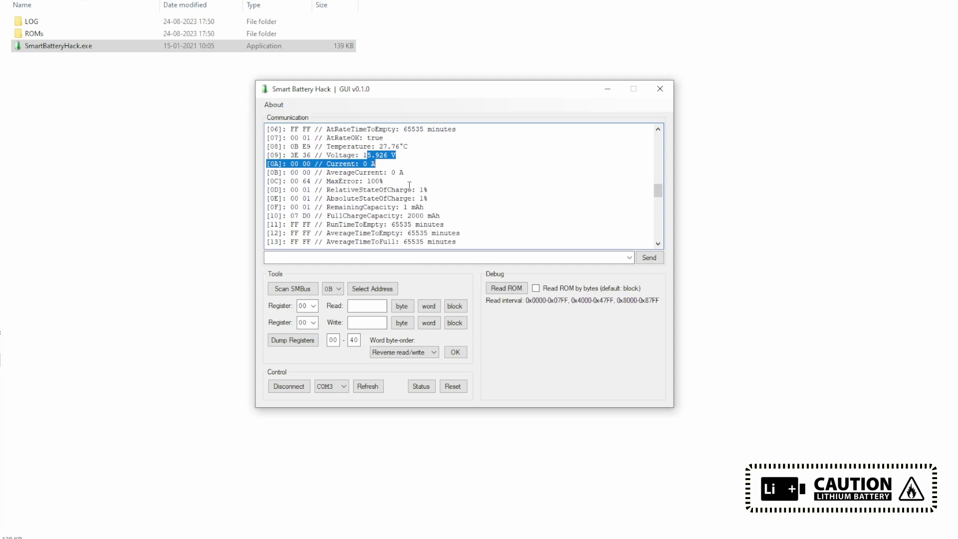
scroll(409, 185, down, 1)
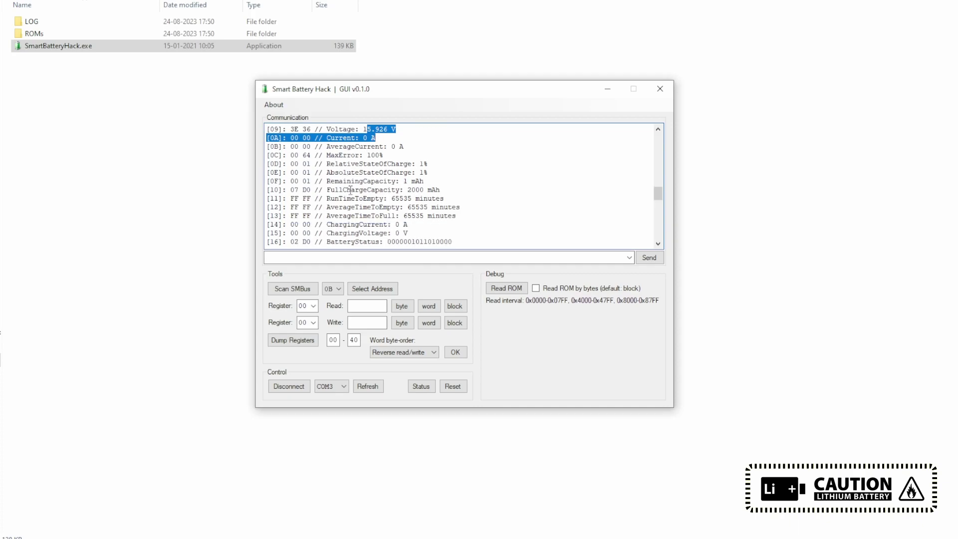
Step: Check the ChargingVoltage value, RemainingCapacity of 1 mAh and FullChargeCapacity of 2000 mAh
drag(359, 232, 404, 233)
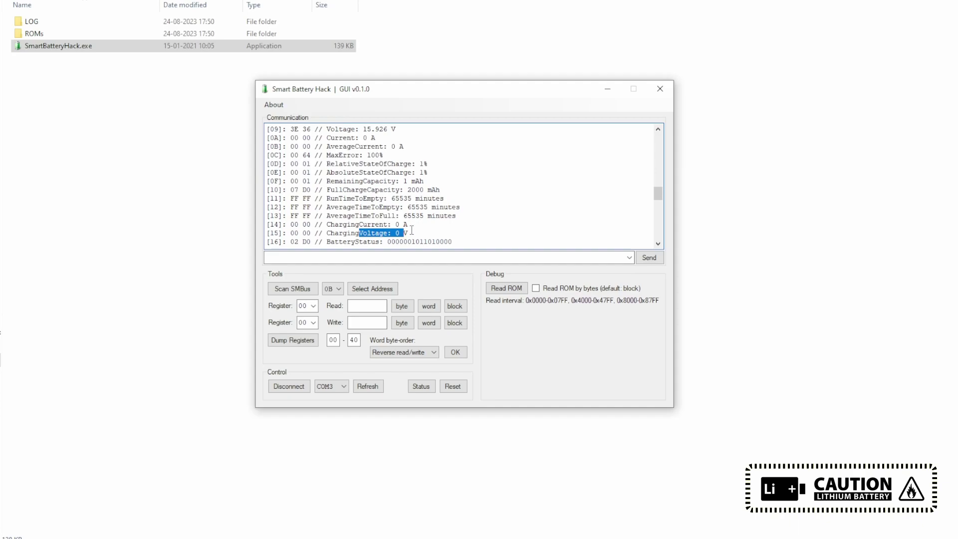
drag(400, 181, 434, 181)
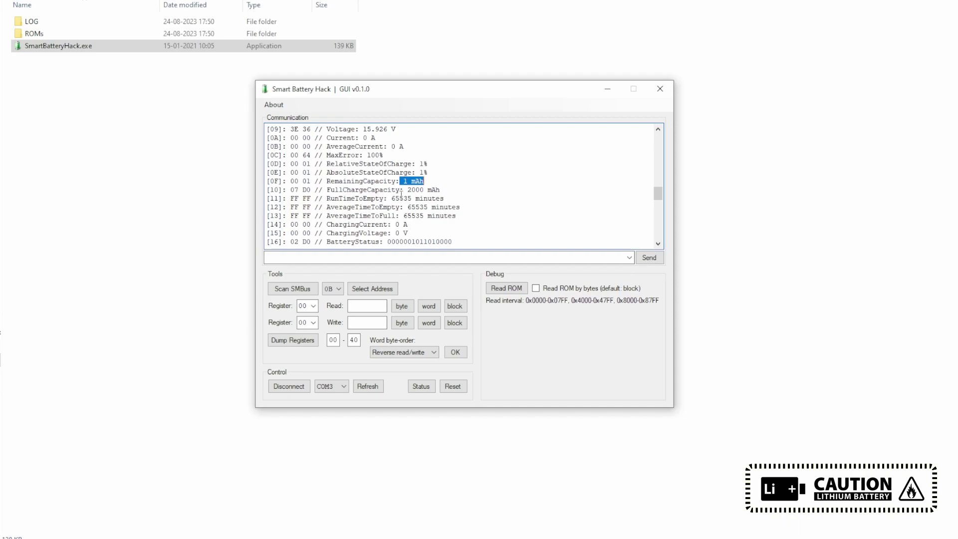
drag(404, 190, 451, 190)
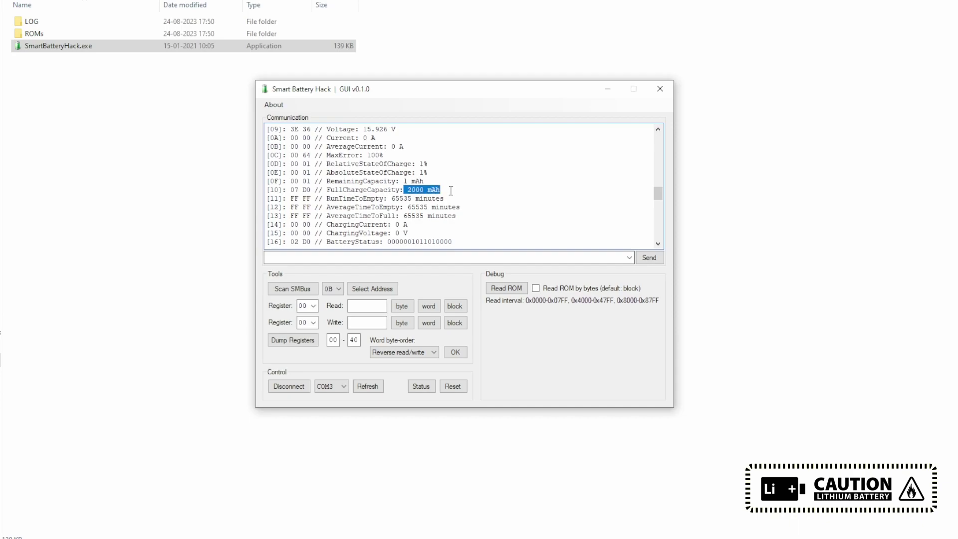
scroll(424, 149, down, 2)
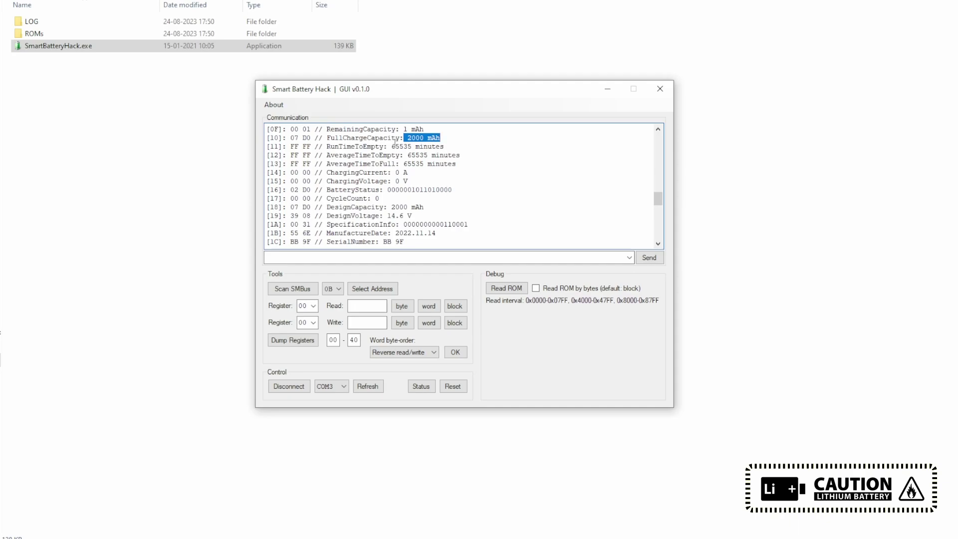
drag(328, 209, 458, 214)
click(406, 207)
scroll(434, 233, down, 3)
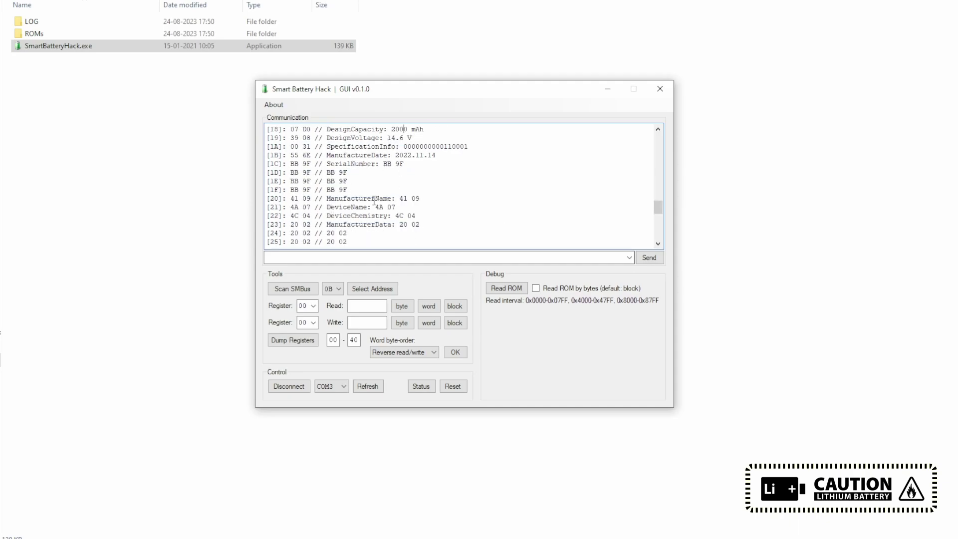
scroll(455, 195, down, 9)
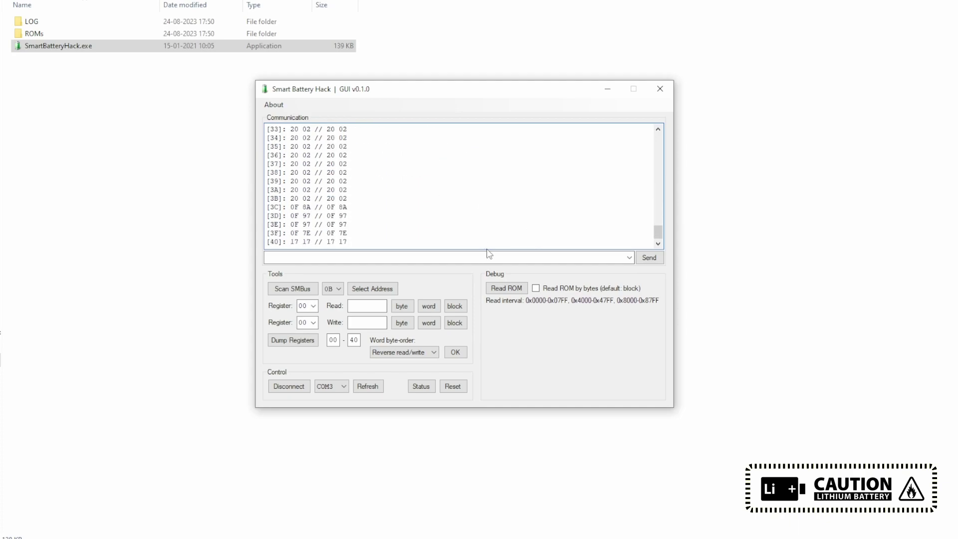
Step: Close Smart Battery Hack GUI and go up two folders in File Explorer
click(314, 306)
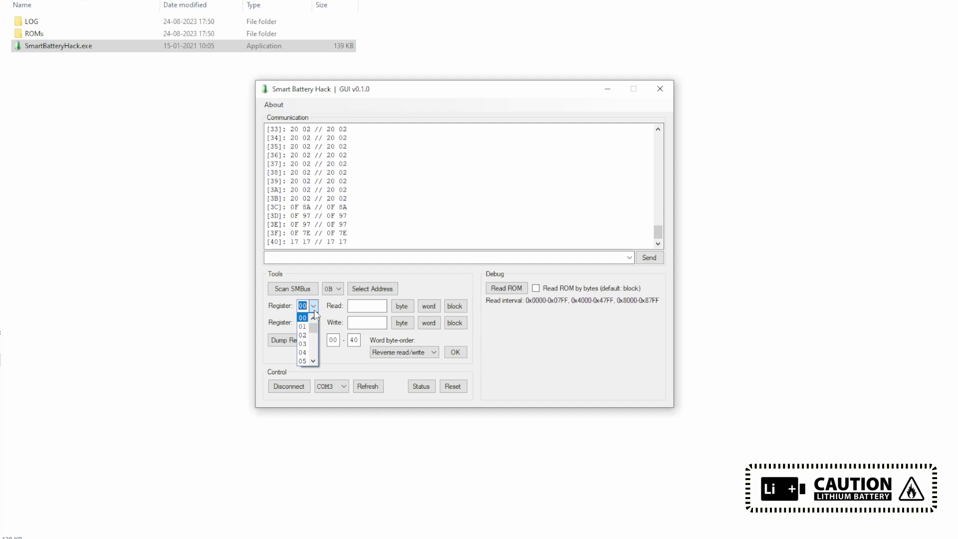
key(alt+F4)
key(alt+Up)
key(alt+Up)
key(alt+Up)
key(alt+Up)
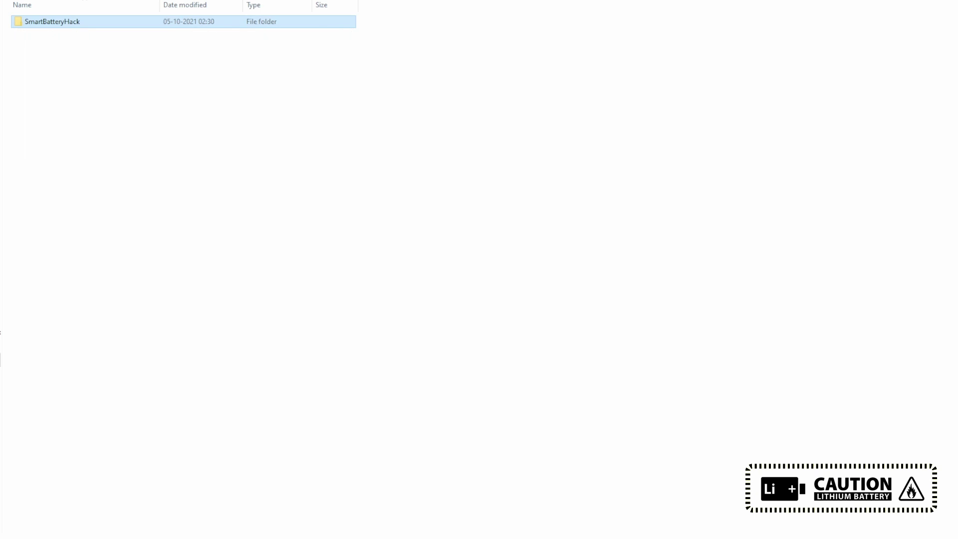
key(alt+Up)
Step: Open the battery cell replacement guide and scroll down to the unsealing notes
double_click(45, 45)
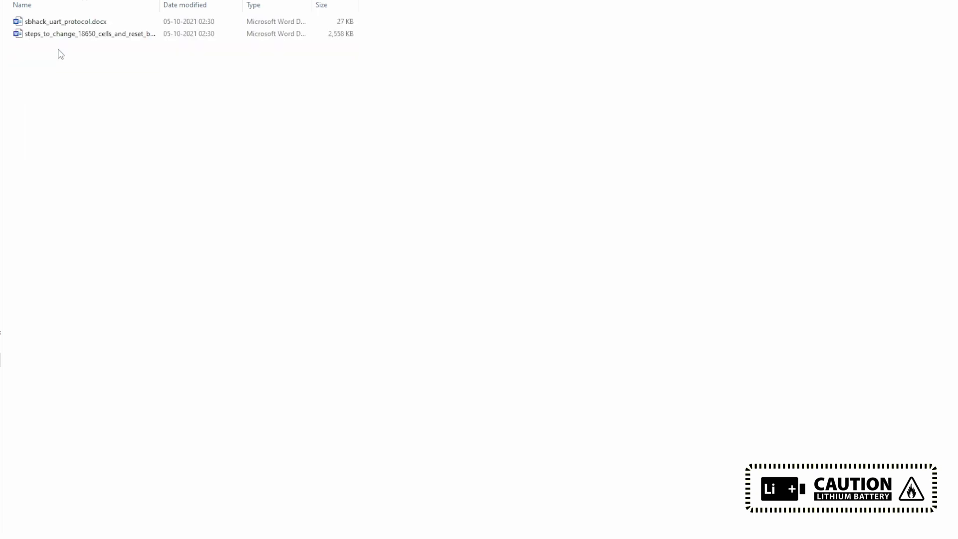
double_click(68, 35)
scroll(626, 243, down, 20)
scroll(627, 242, down, 20)
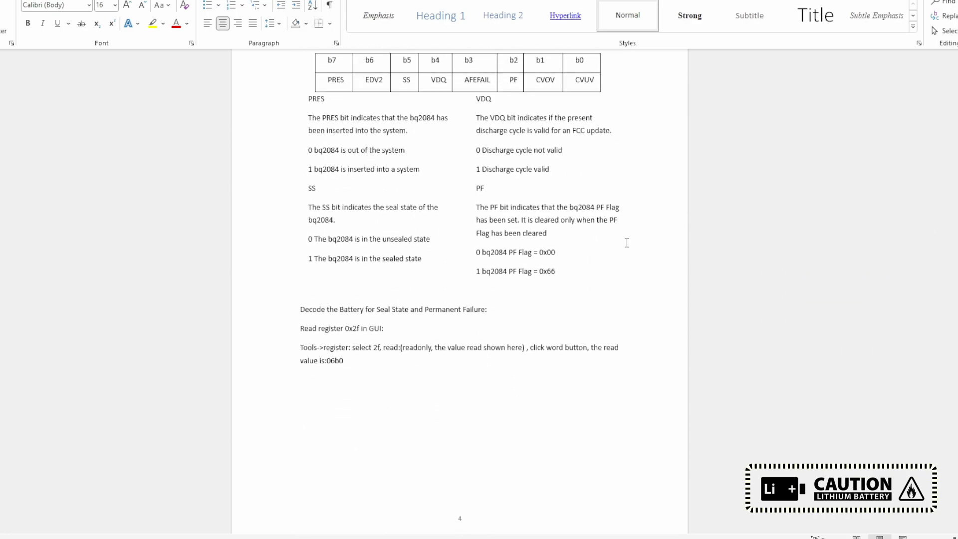
scroll(625, 242, down, 6)
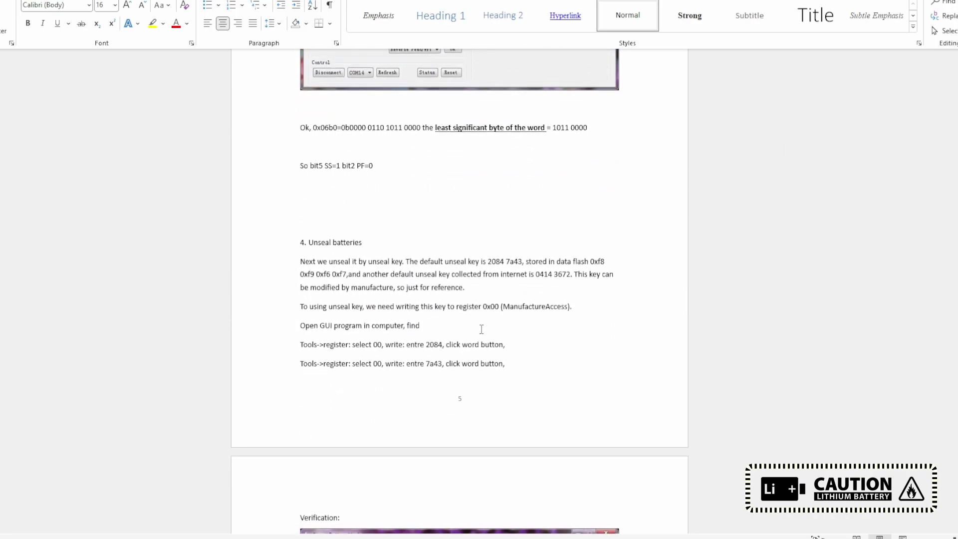
Step: Select the default unseal key in the notes and return to Smart Battery Hack GUI
double_click(566, 272)
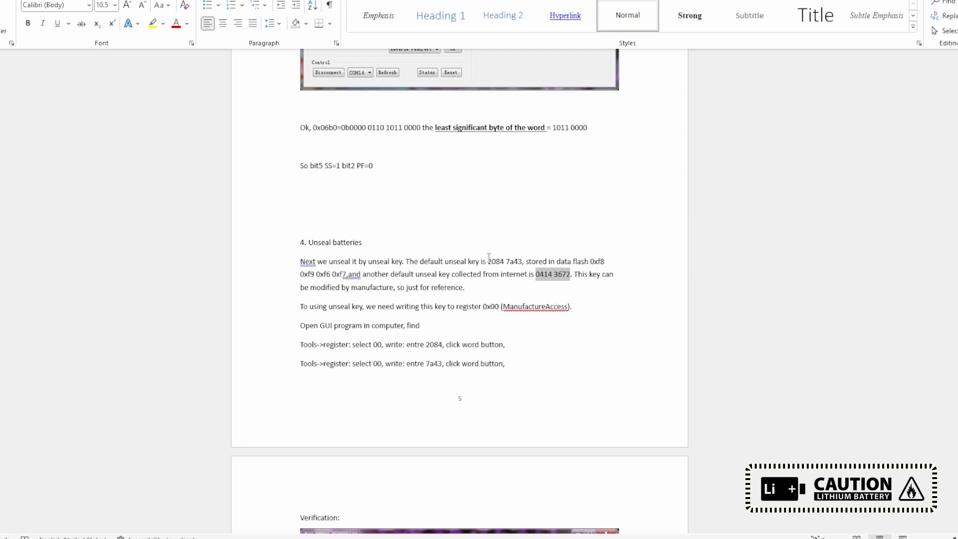
drag(482, 261, 572, 261)
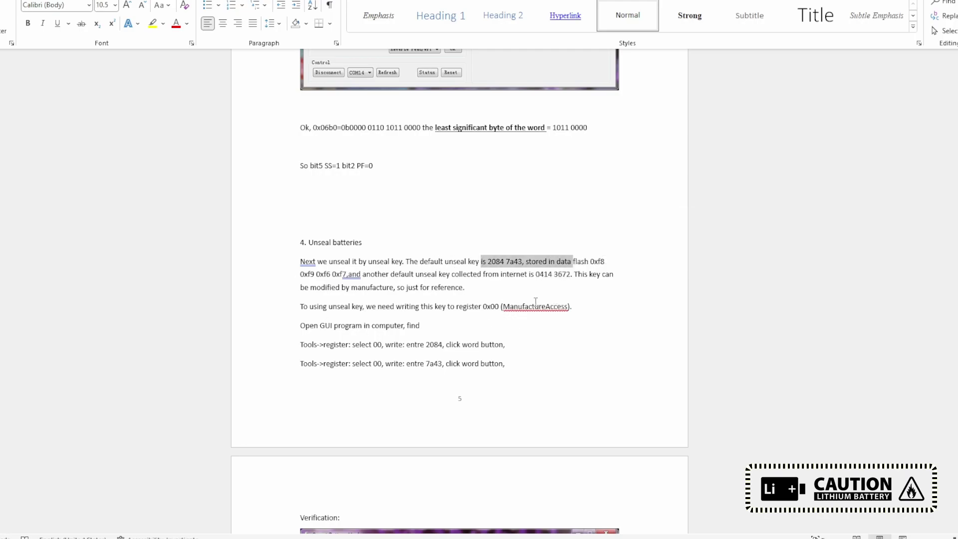
key(alt+Tab)
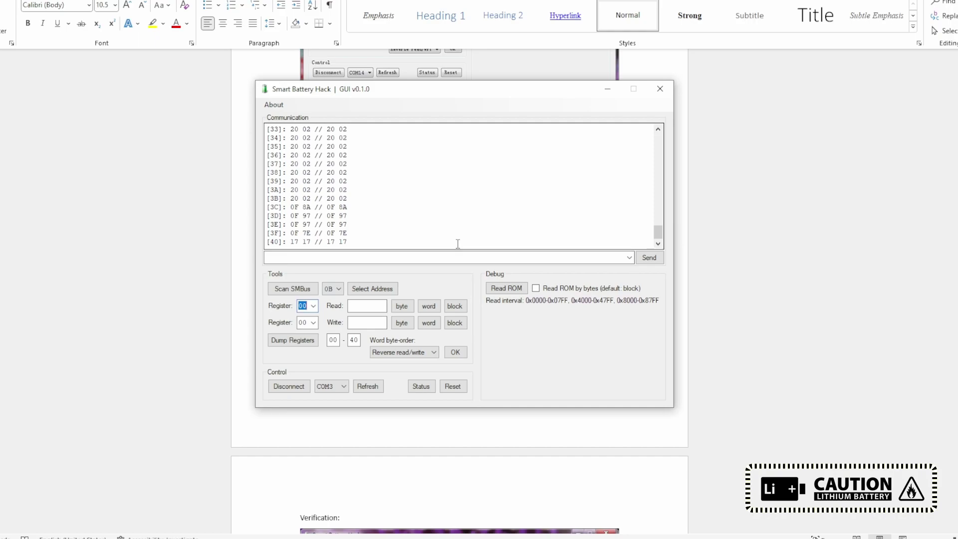
Step: Read register 17 as both a byte and a word
text(17)
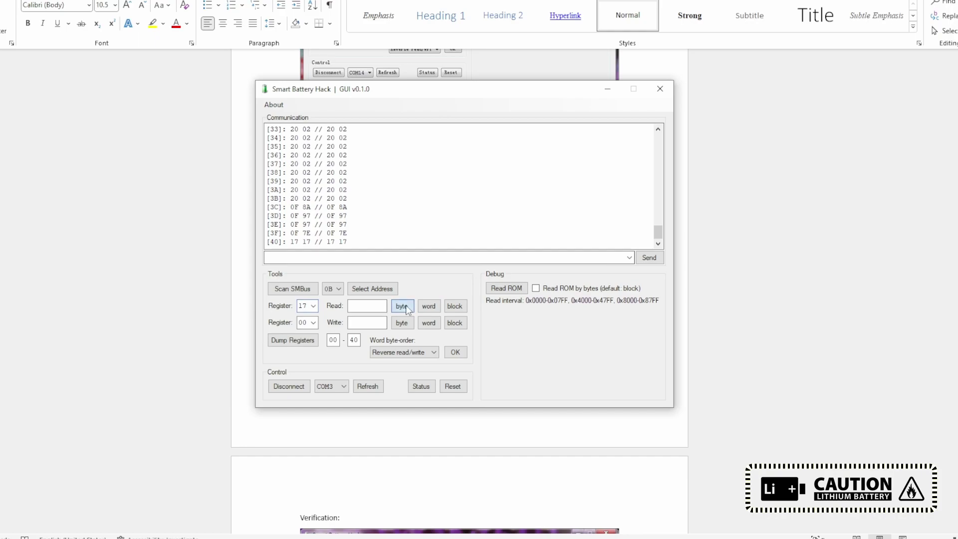
click(406, 305)
click(428, 306)
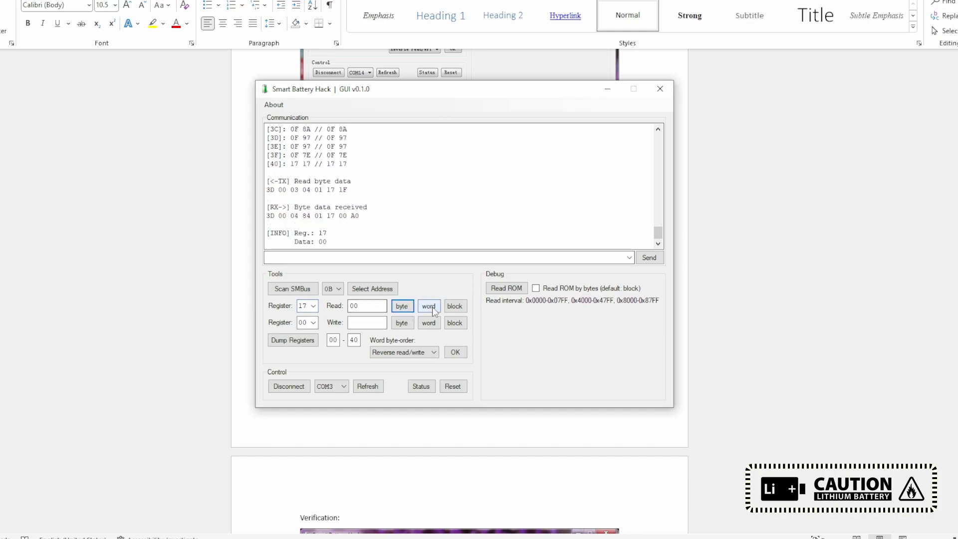
Step: Write 0100 to register 17 as a word and confirm it reads back 01 00
click(303, 323)
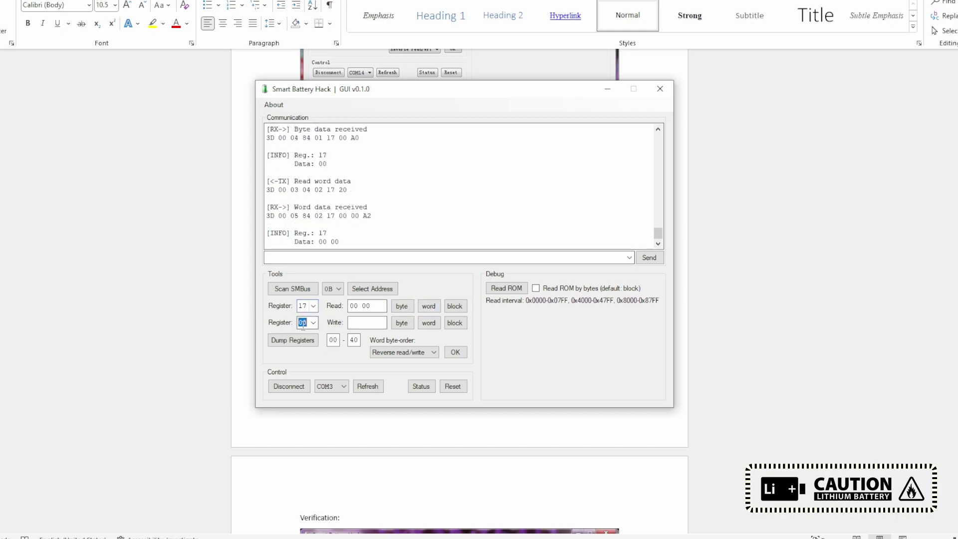
text(17)
click(365, 323)
text(0100)
click(428, 322)
click(428, 306)
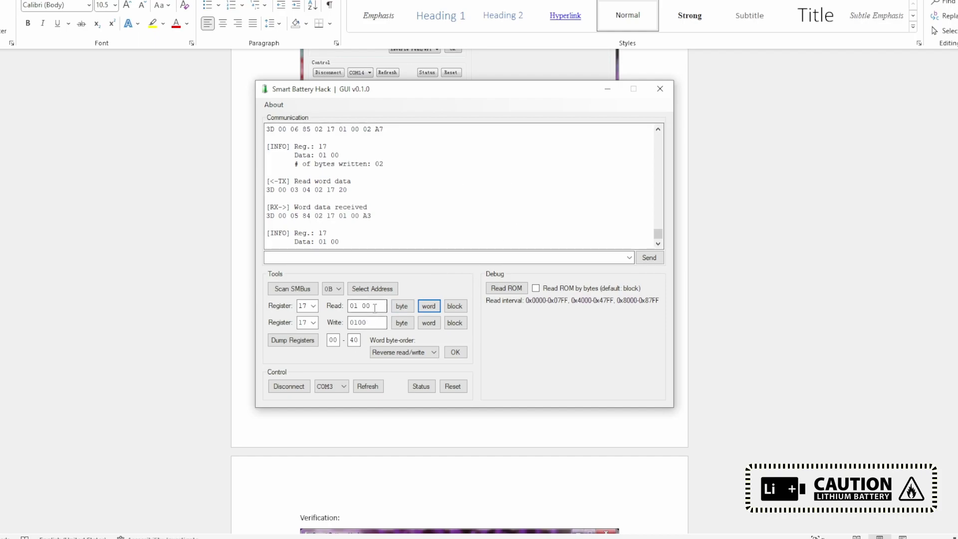
drag(375, 307, 280, 306)
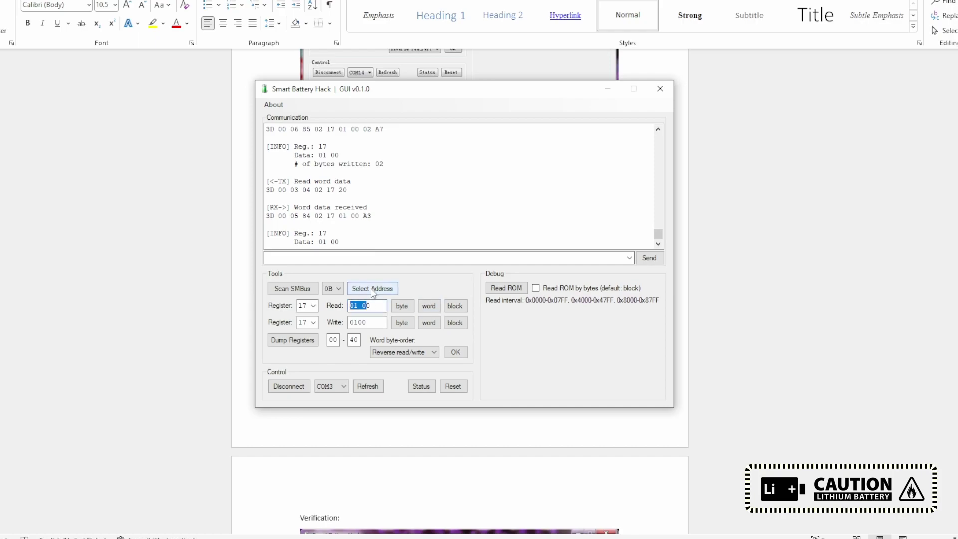
Step: Write 0030 as a word to register 00 and read it back
click(307, 325)
text(00)
double_click(361, 323)
text(0030)
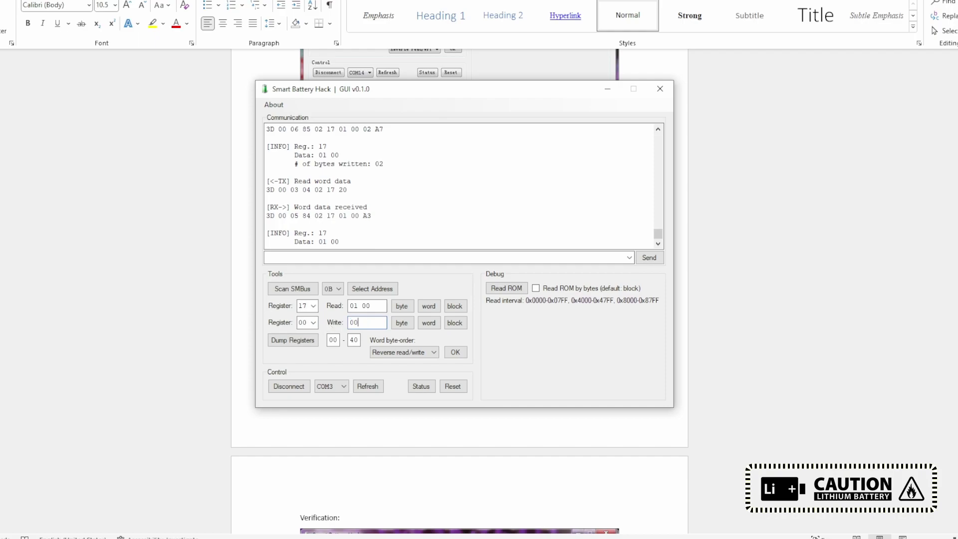
click(428, 323)
click(428, 306)
Step: Write 0030 to register 17 twice; read-back stays 01 00, then move the window aside
double_click(372, 323)
click(306, 322)
text(17)
click(428, 323)
click(430, 305)
double_click(363, 322)
click(429, 322)
click(429, 305)
drag(323, 241, 340, 242)
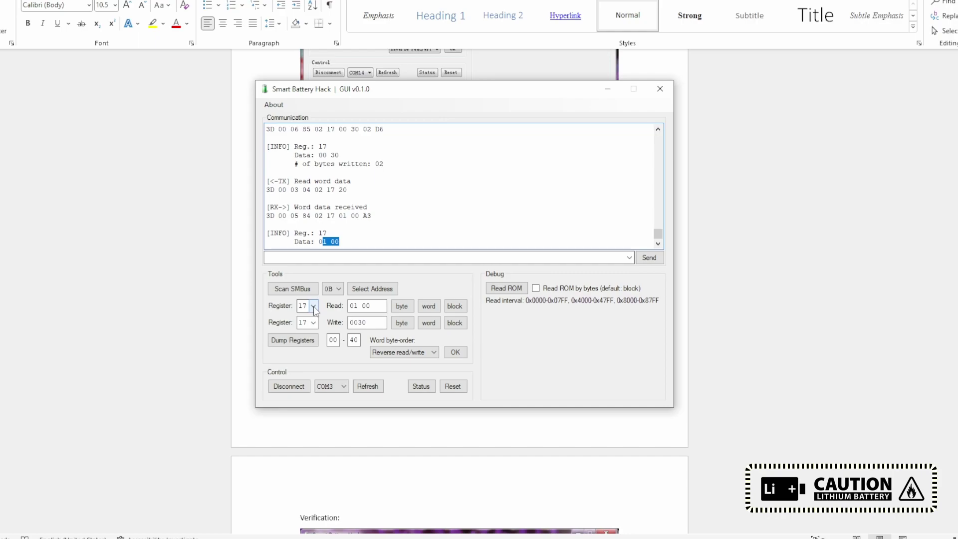
drag(491, 92, 832, 143)
drag(720, 149, 644, 156)
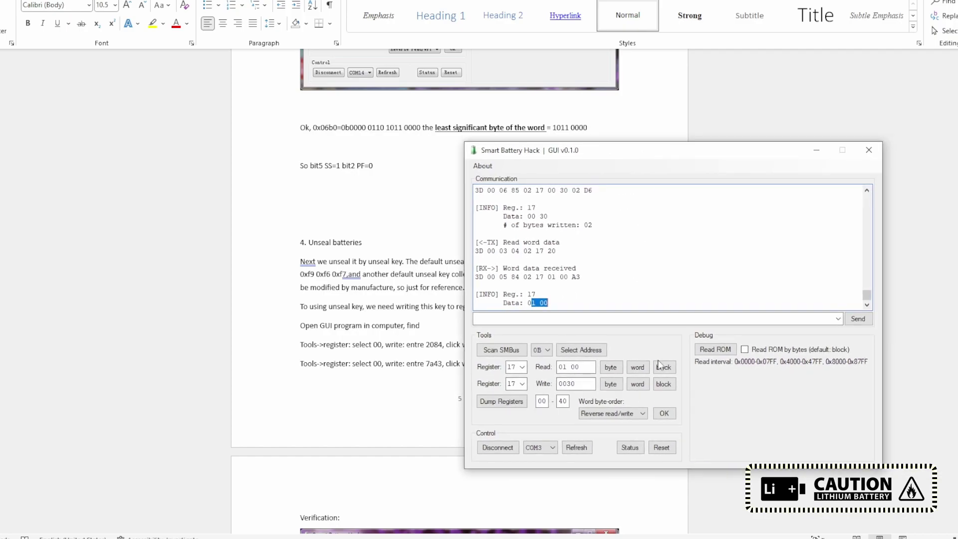
Step: Set the read register to 00, rescan the SMBus, and dump registers 00–40
click(514, 367)
text(00)
click(522, 352)
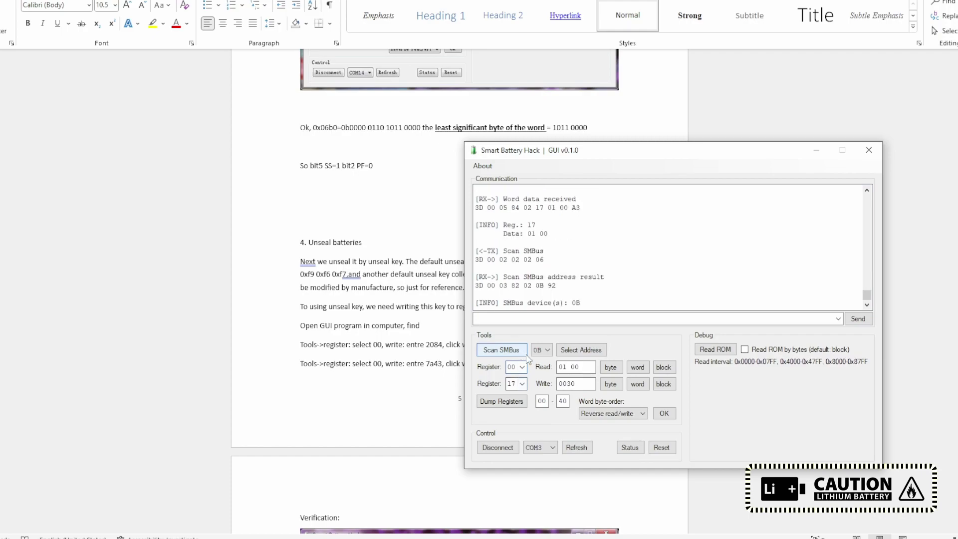
click(519, 401)
Step: Check charging current, voltage, remaining capacity and the 01 00 value showing CycleCount 256
scroll(581, 277, up, 5)
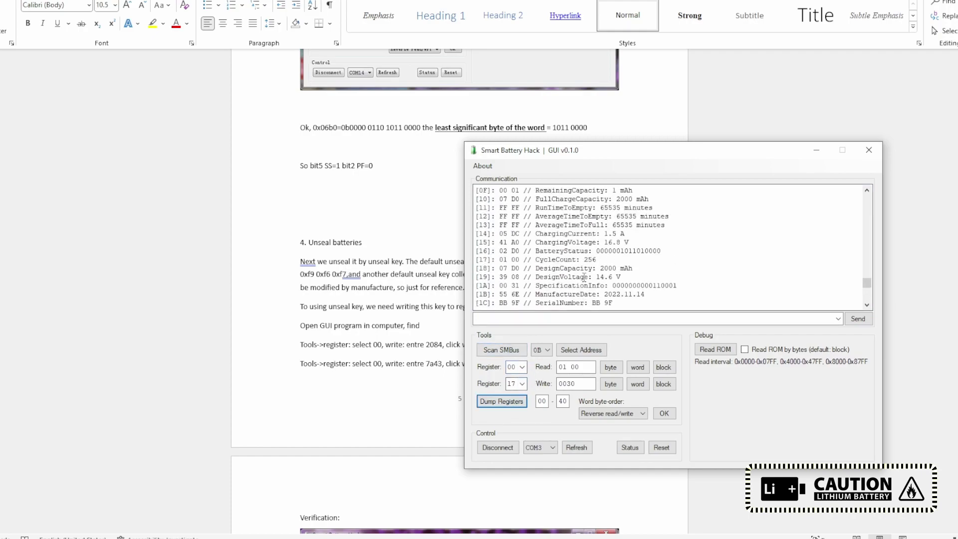
drag(535, 234, 629, 243)
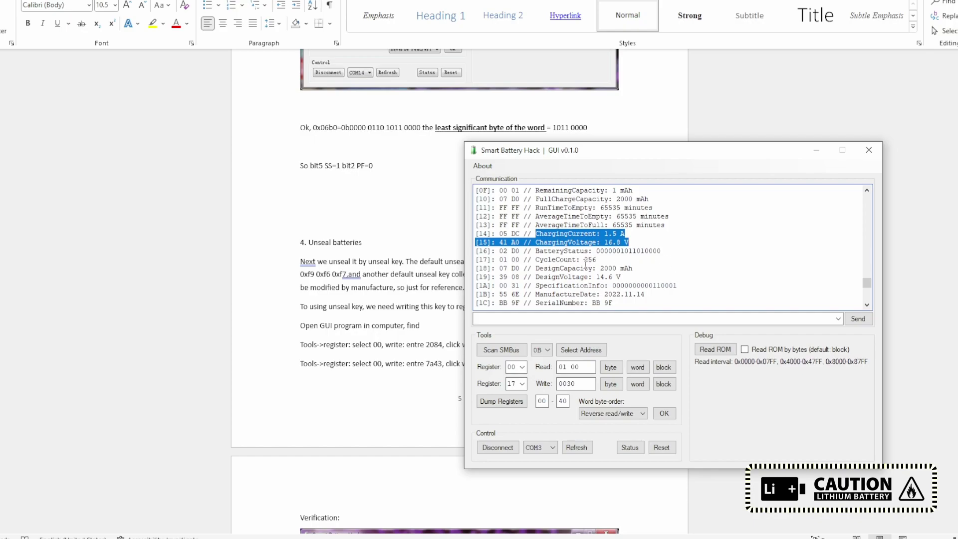
scroll(601, 262, down, 1)
scroll(601, 264, up, 3)
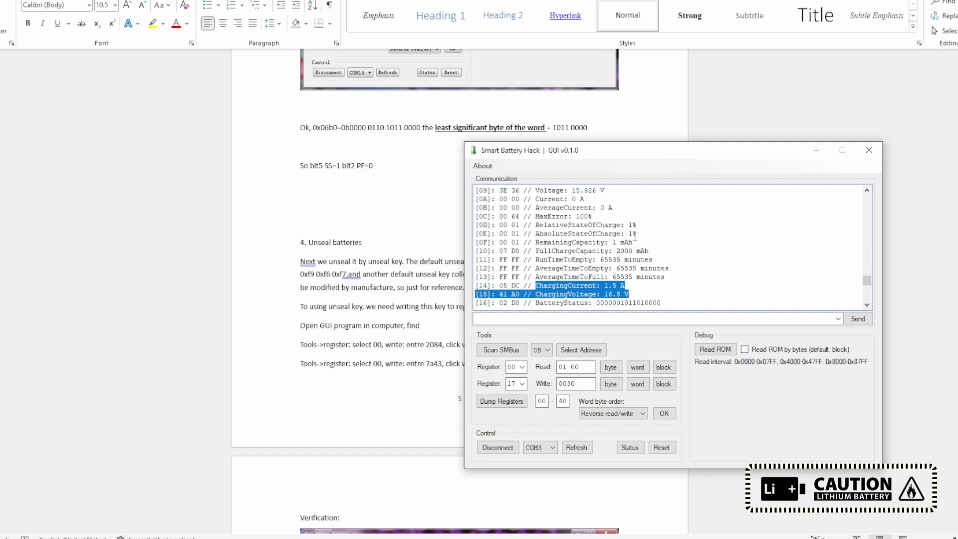
drag(556, 243, 623, 244)
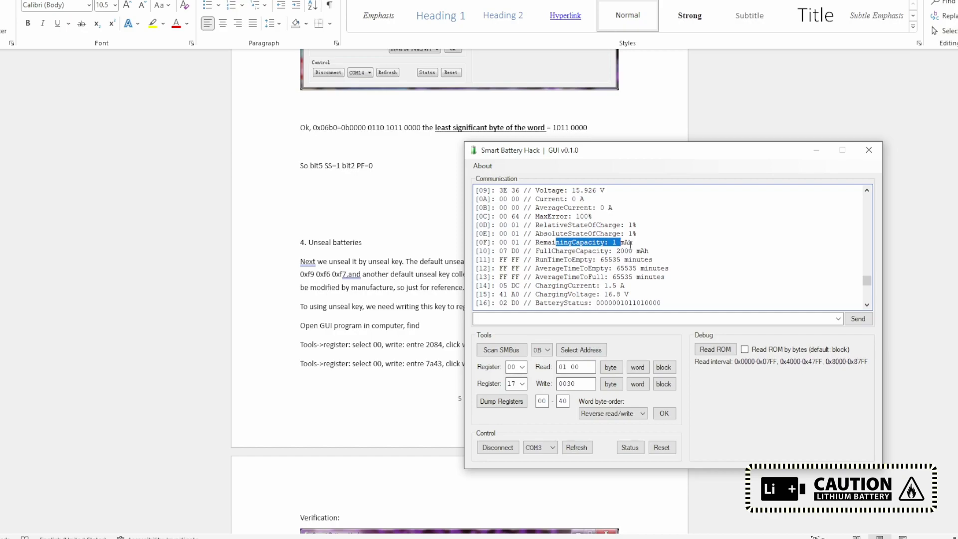
scroll(630, 244, down, 14)
drag(591, 367, 523, 320)
drag(591, 157, 725, 149)
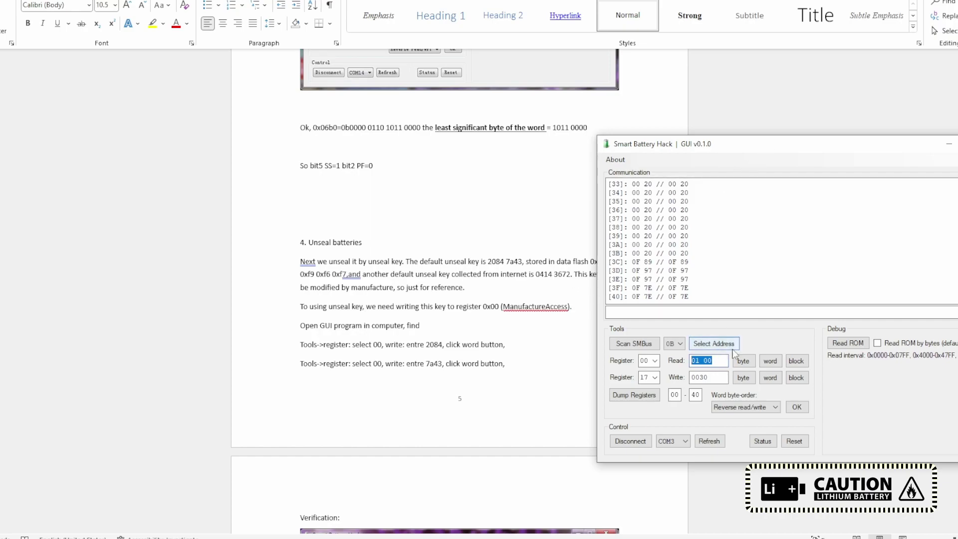
Step: Set register 00 as the write target and enter the first half of the alternative unseal key
click(648, 377)
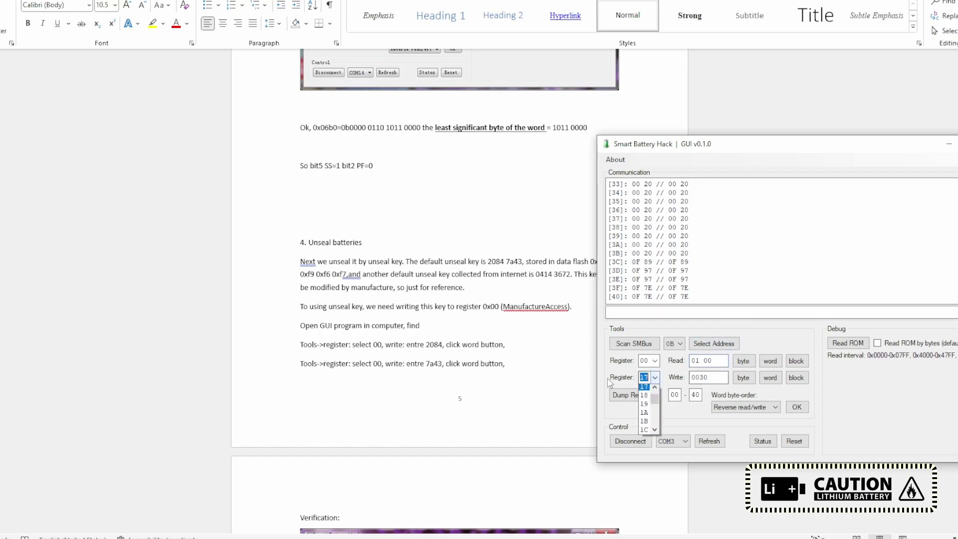
text(00)
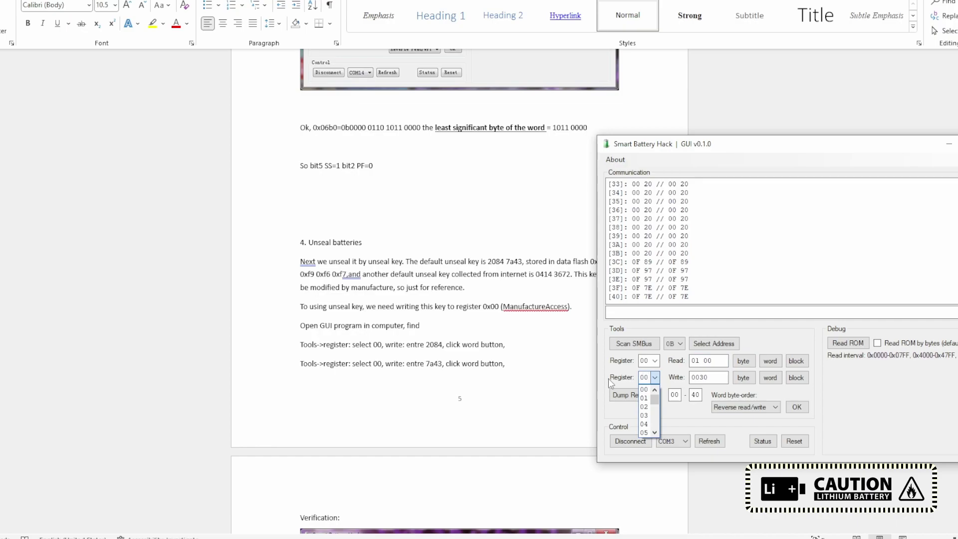
click(701, 383)
double_click(700, 382)
text(041)
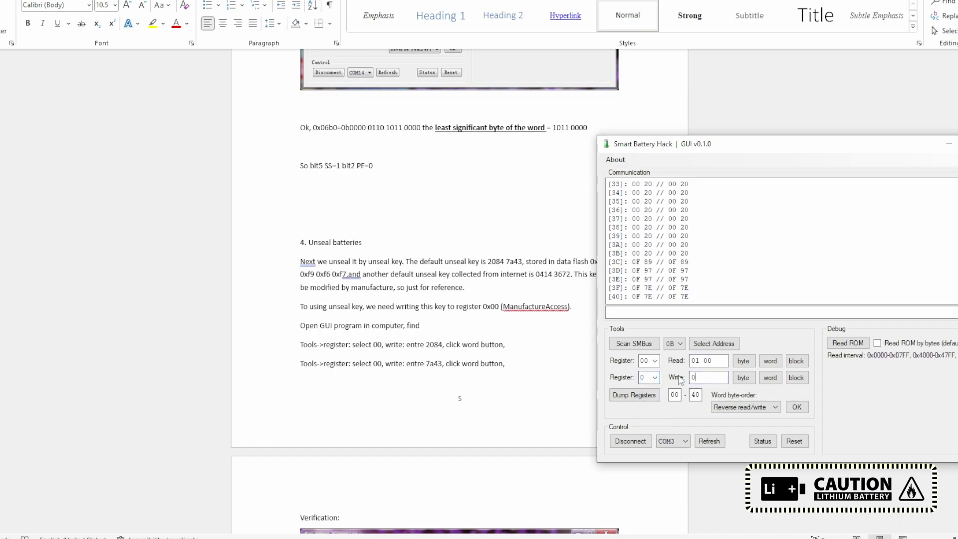
text(4)
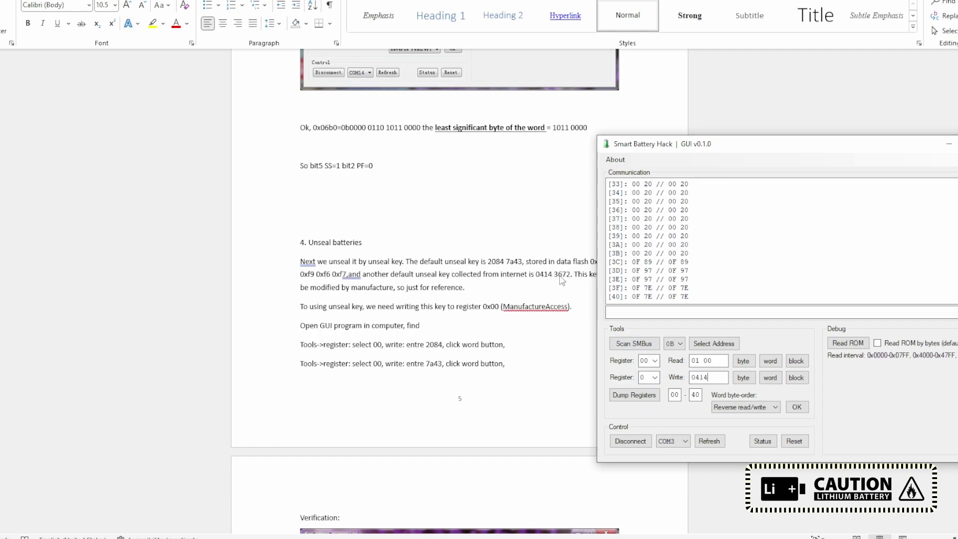
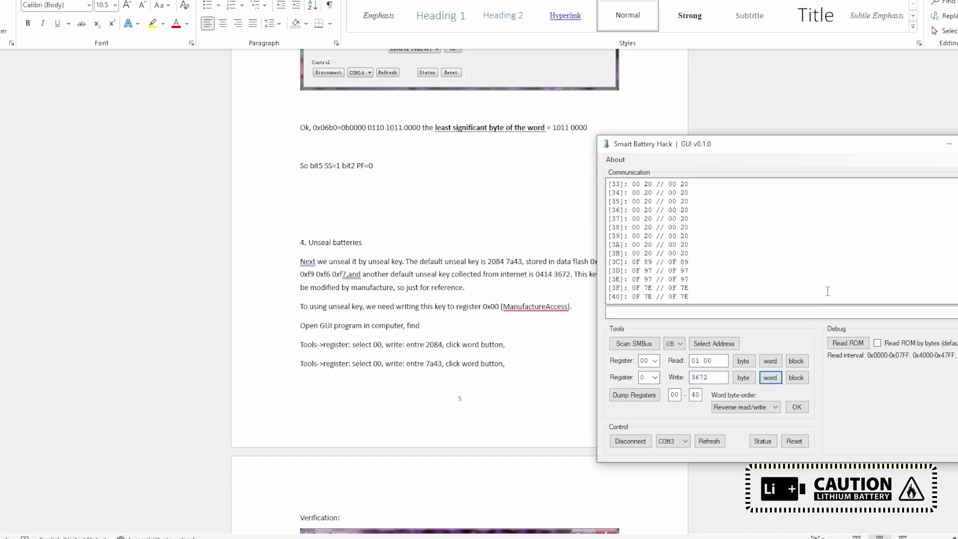
Step: Write the first unseal key word 0414 to register 00
scroll(830, 293, up, 2)
click(655, 378)
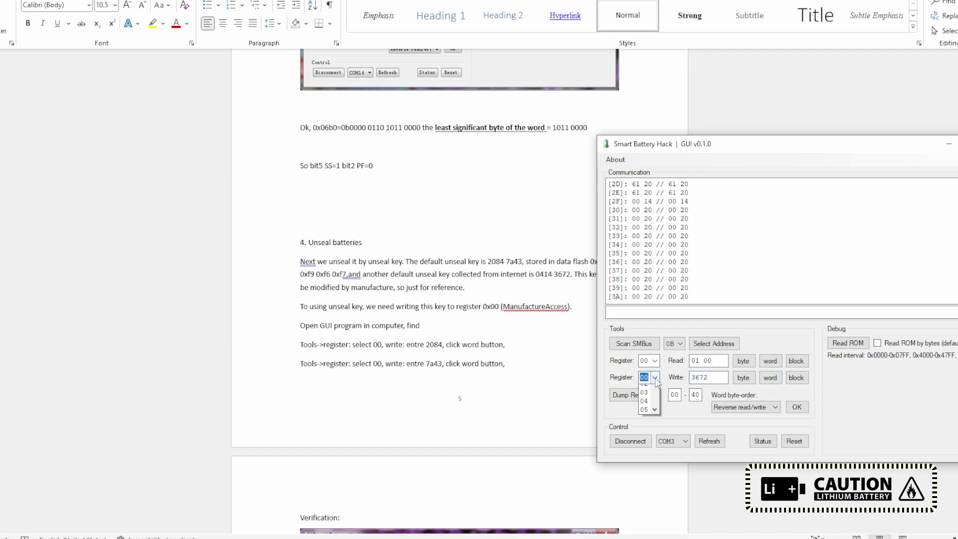
click(644, 386)
double_click(708, 377)
text(0414)
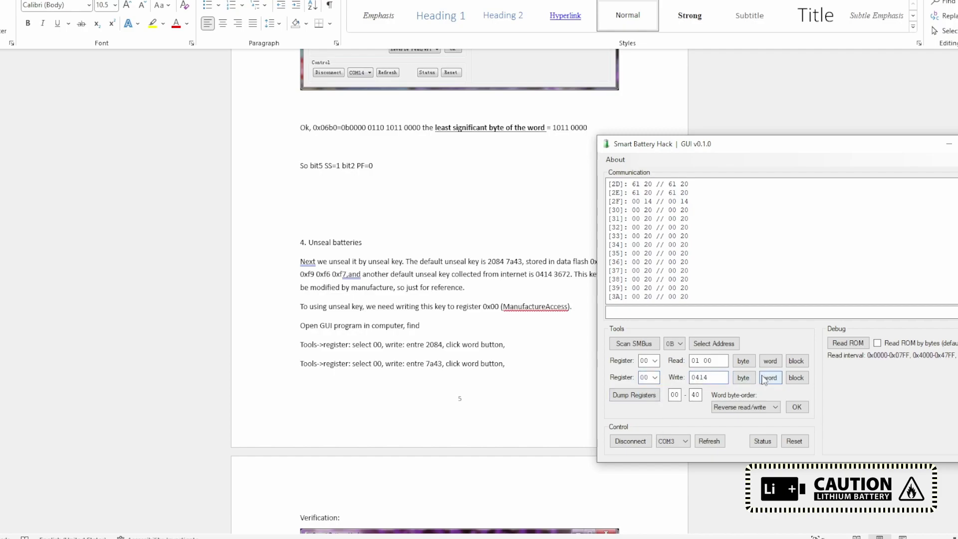
click(769, 377)
double_click(708, 377)
text(3672)
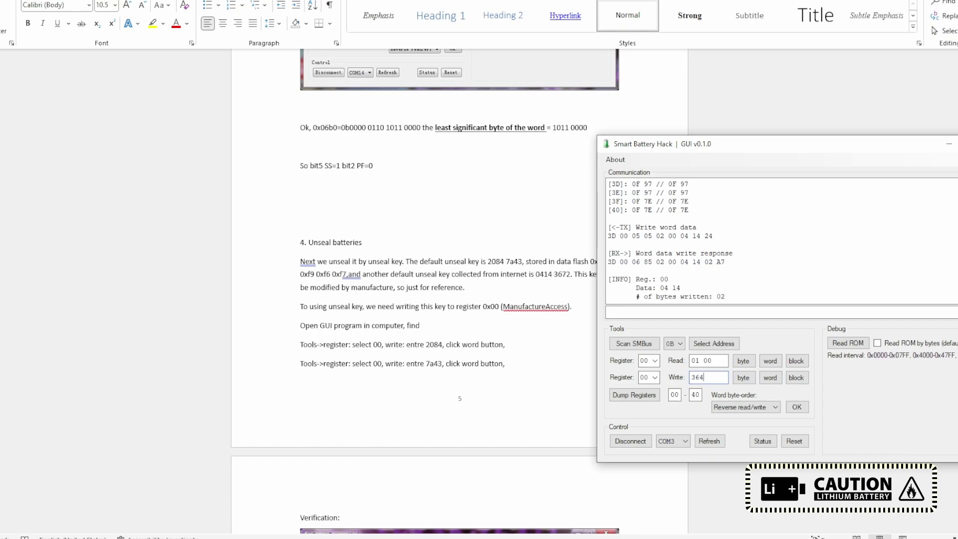
click(770, 378)
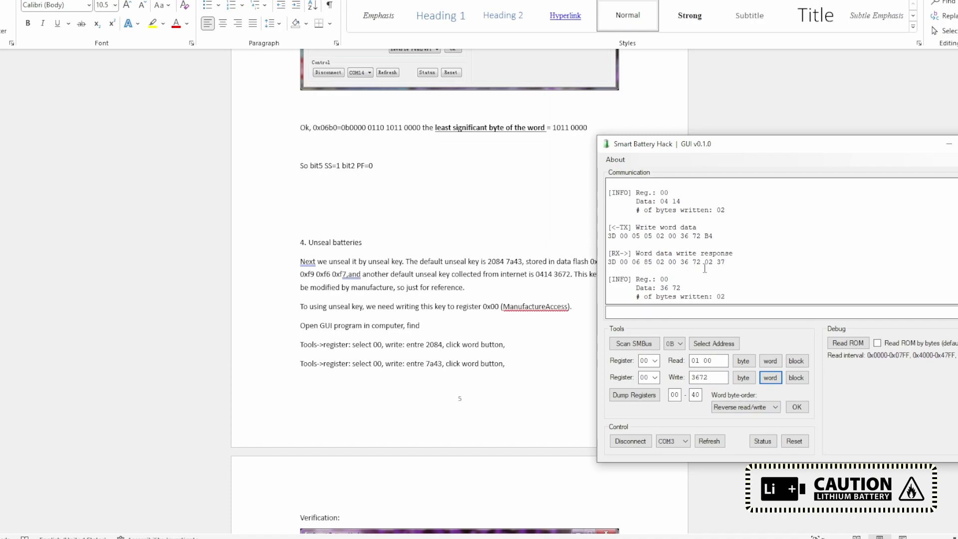
scroll(703, 267, up, 2)
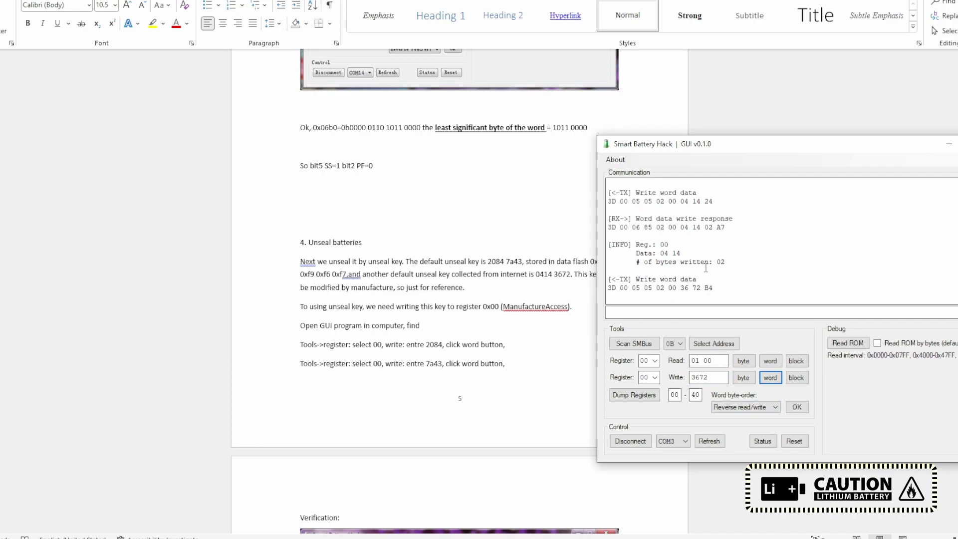
click(644, 399)
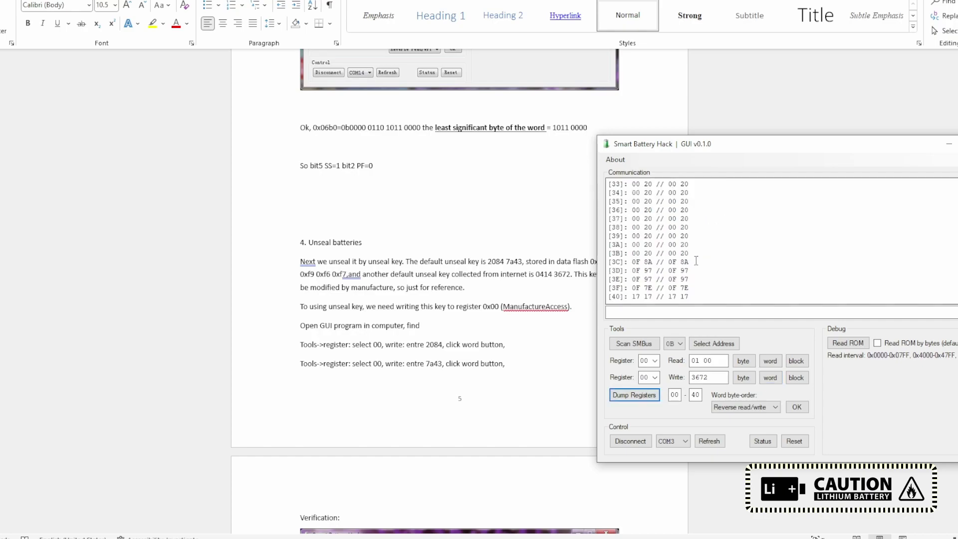
click(672, 227)
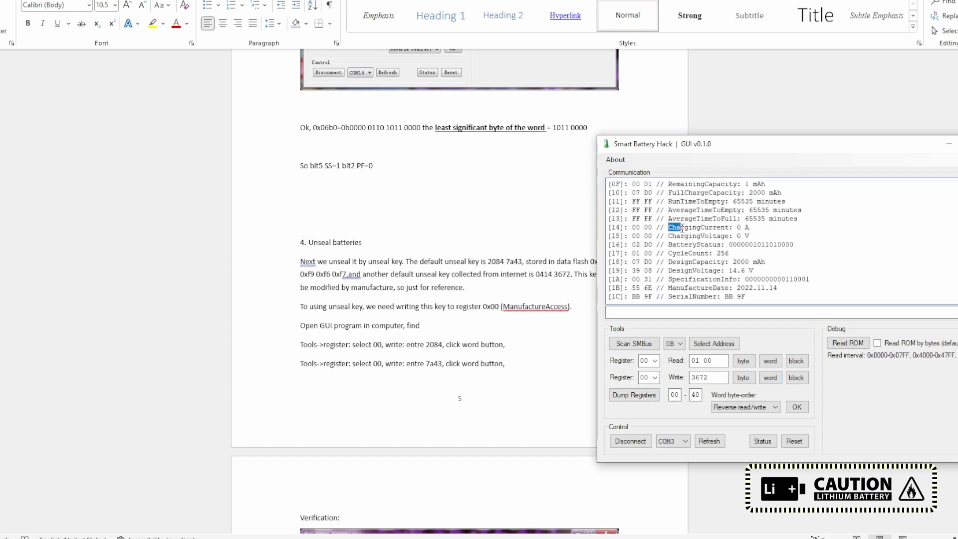
drag(672, 227, 742, 240)
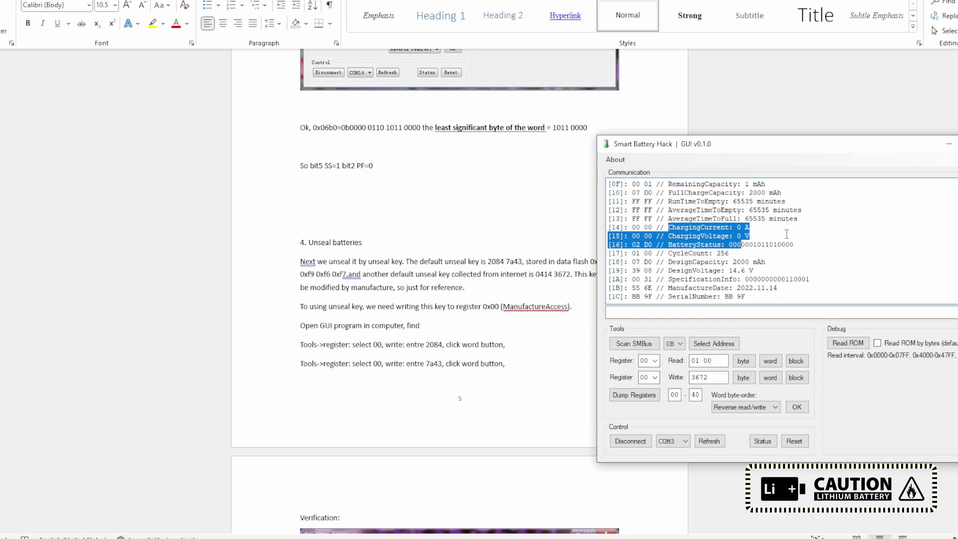
scroll(786, 234, down, 12)
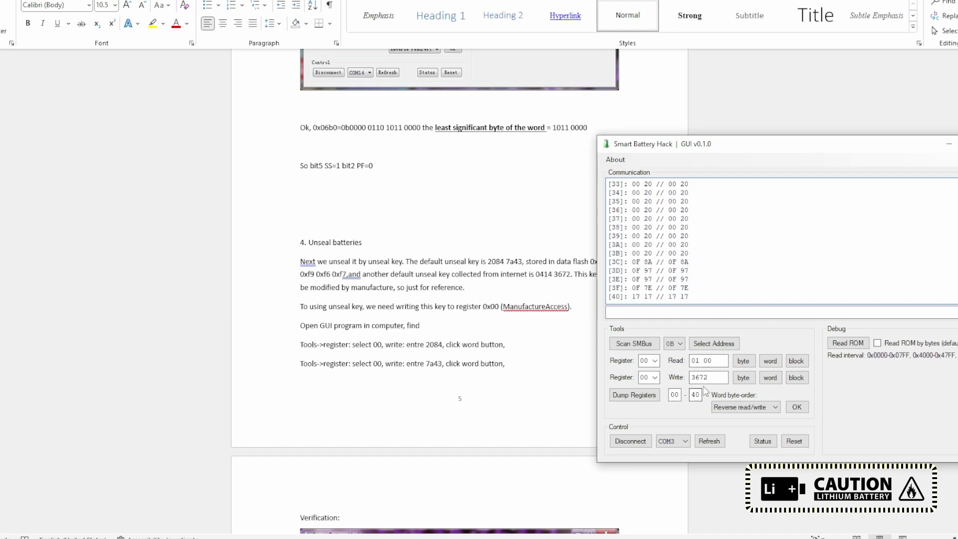
scroll(730, 235, up, 8)
scroll(730, 234, up, 3)
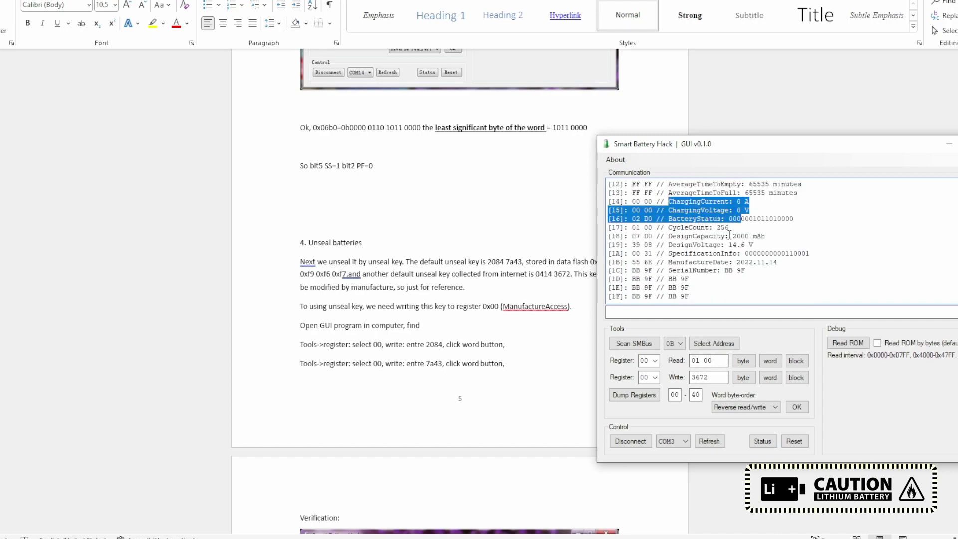
scroll(730, 234, down, 11)
click(654, 378)
click(659, 383)
Step: Write FFFF to register 00 and read it back as 01 87
key(Tab)
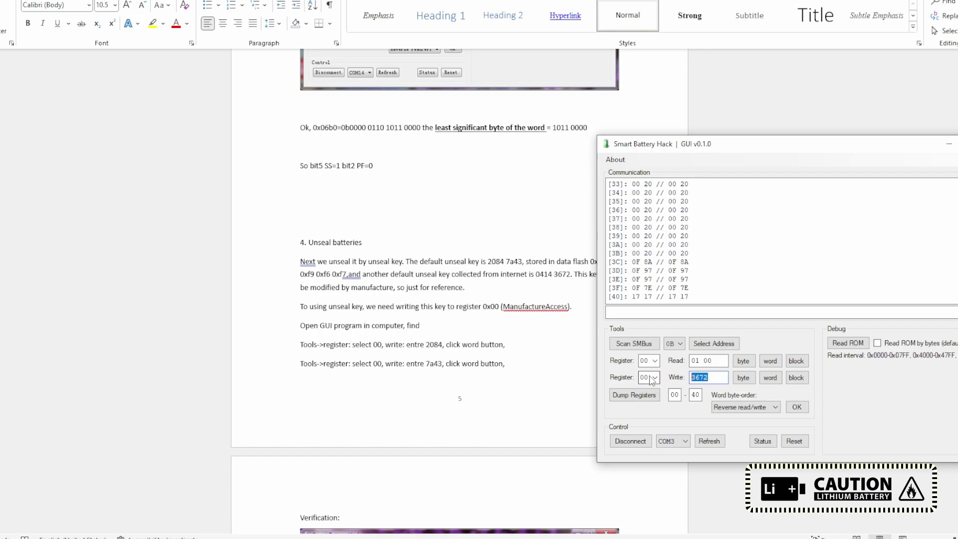
text(f)
key(BackSpace)
text(FFFF)
click(769, 378)
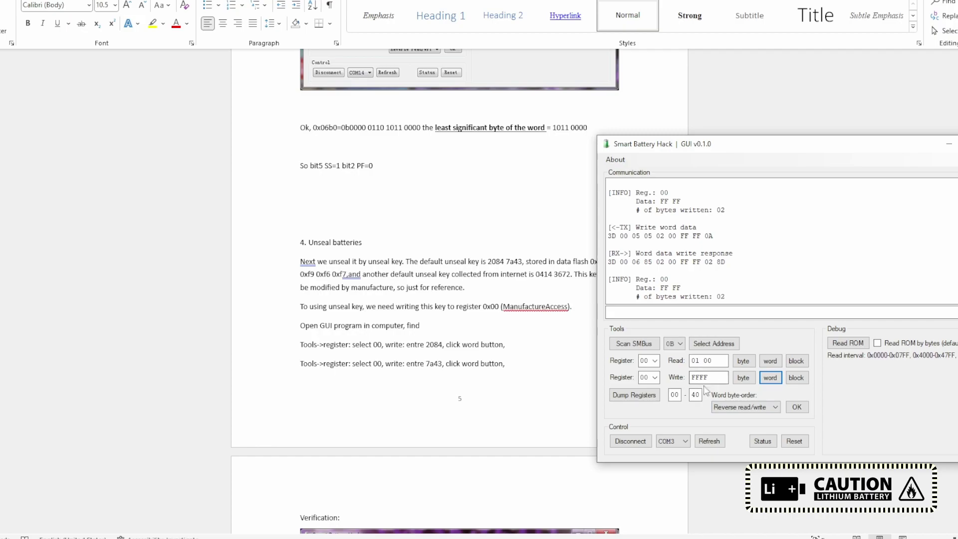
click(771, 361)
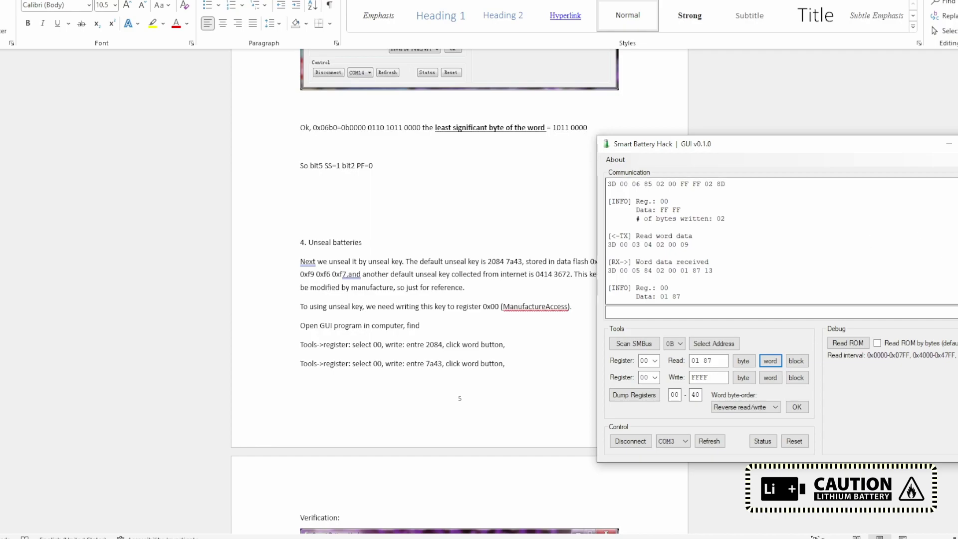
Step: Refresh the dump, mark CycleCount 256, and enter 17 as the write register
click(647, 396)
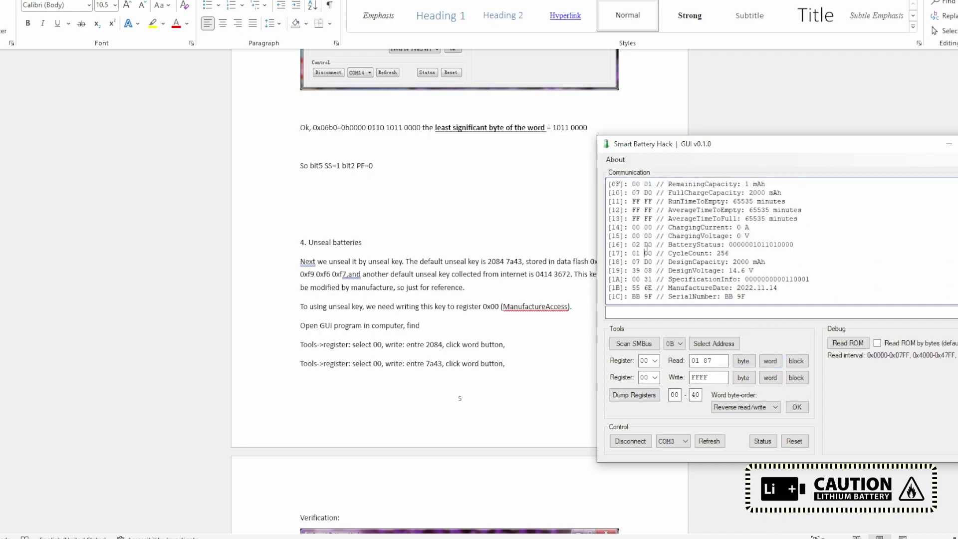
drag(645, 253, 740, 254)
click(650, 380)
text(17)
Step: Select the existing write value for register 17 so it can be replaced
drag(721, 377, 668, 376)
Step: Write 00 to register 17 and check the CycleCount line in a new dump
text(00)
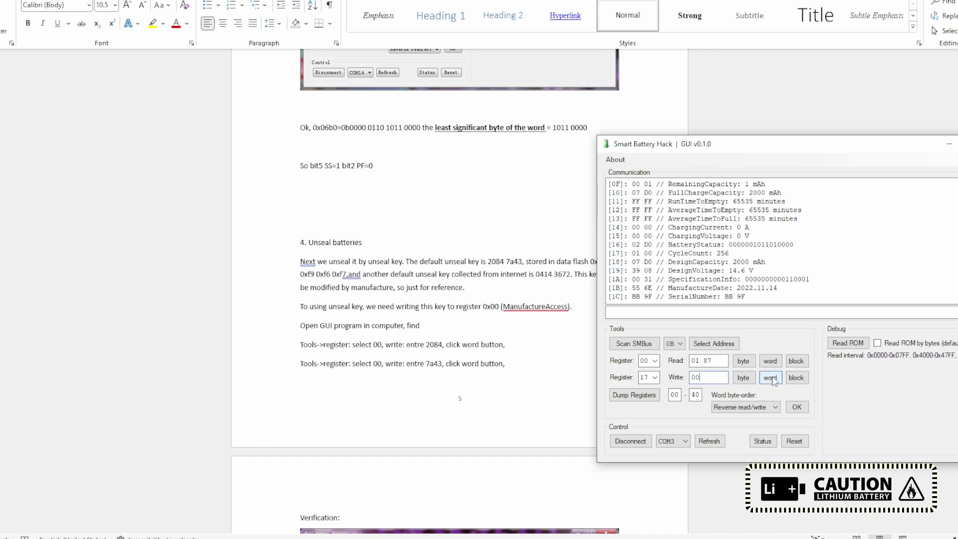
click(771, 378)
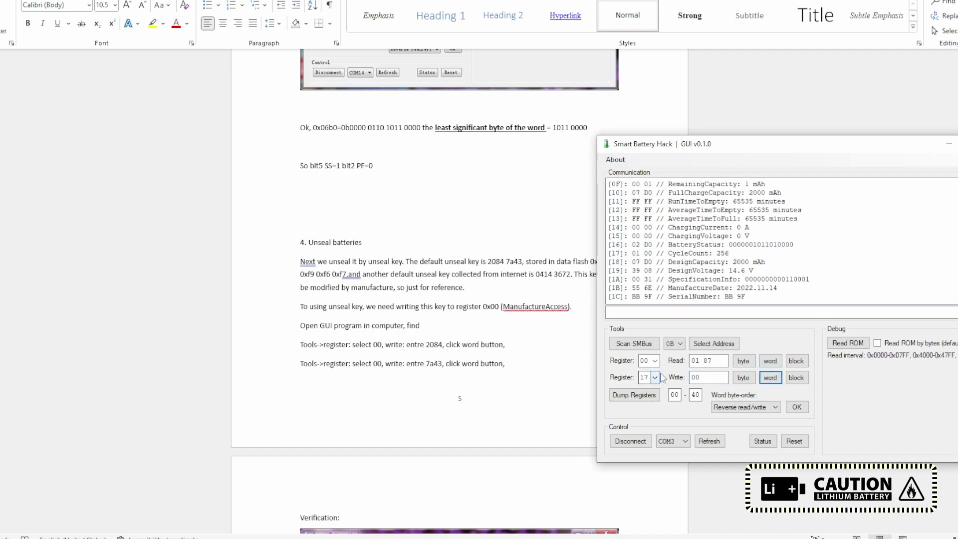
click(649, 395)
scroll(773, 282, up, 12)
drag(680, 253, 729, 253)
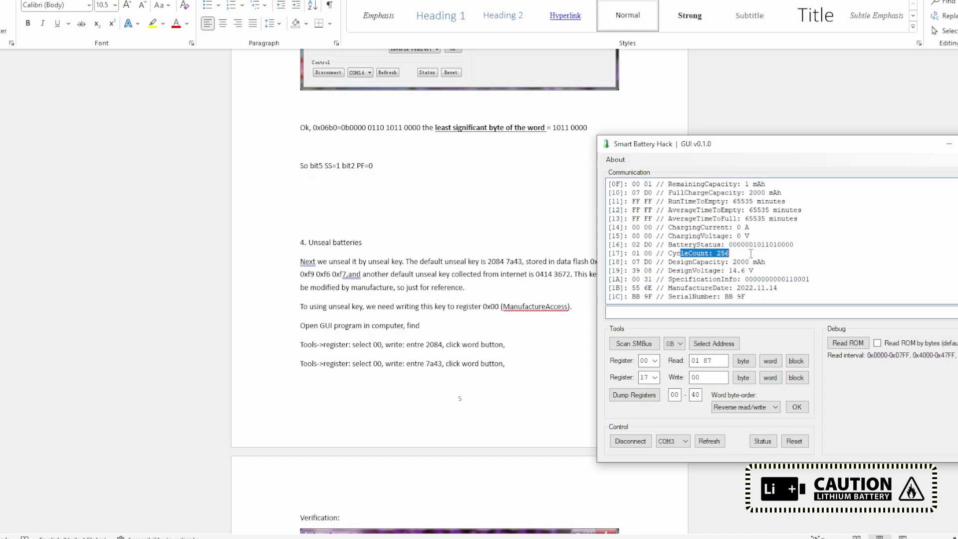
Step: Write 0000 to register 17 and dump the registers to verify the reset
click(713, 378)
text(0000)
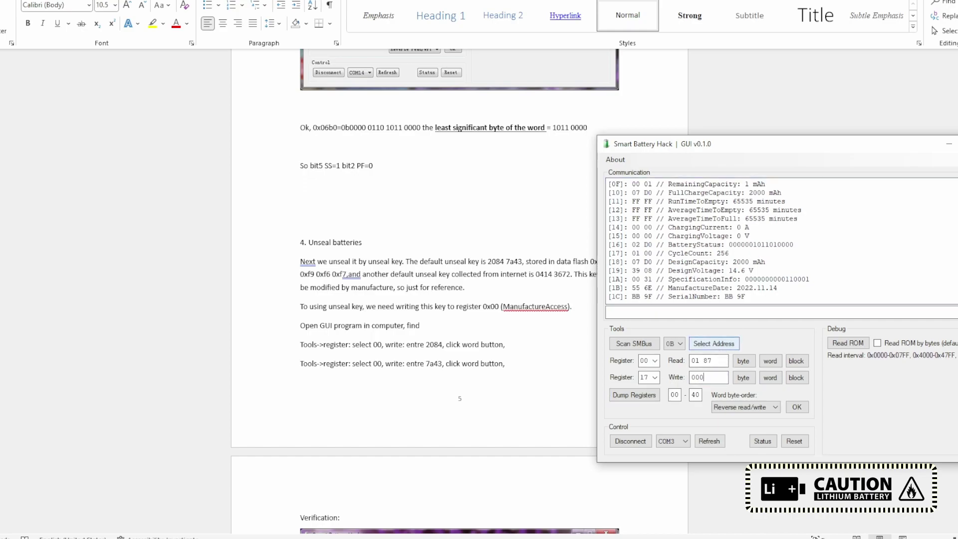
click(769, 378)
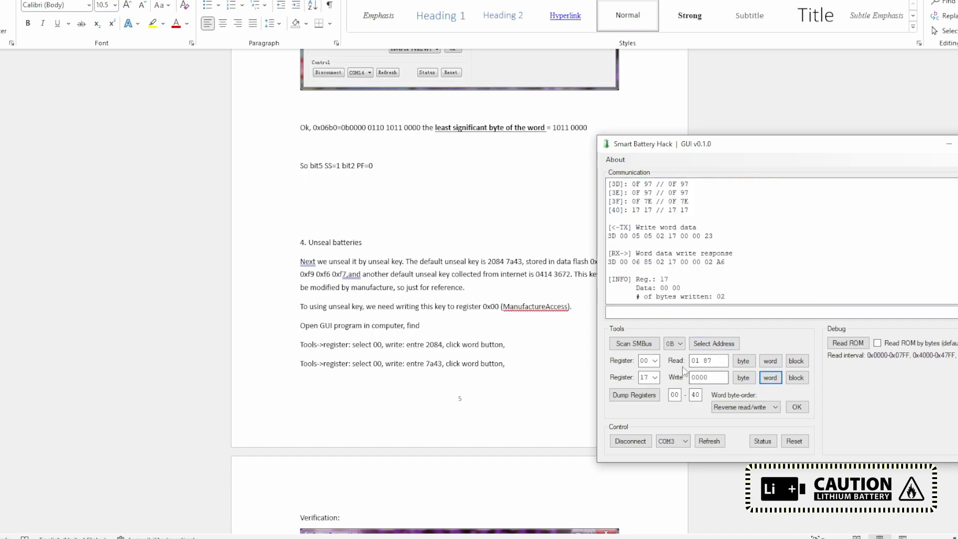
click(634, 394)
scroll(756, 260, up, 6)
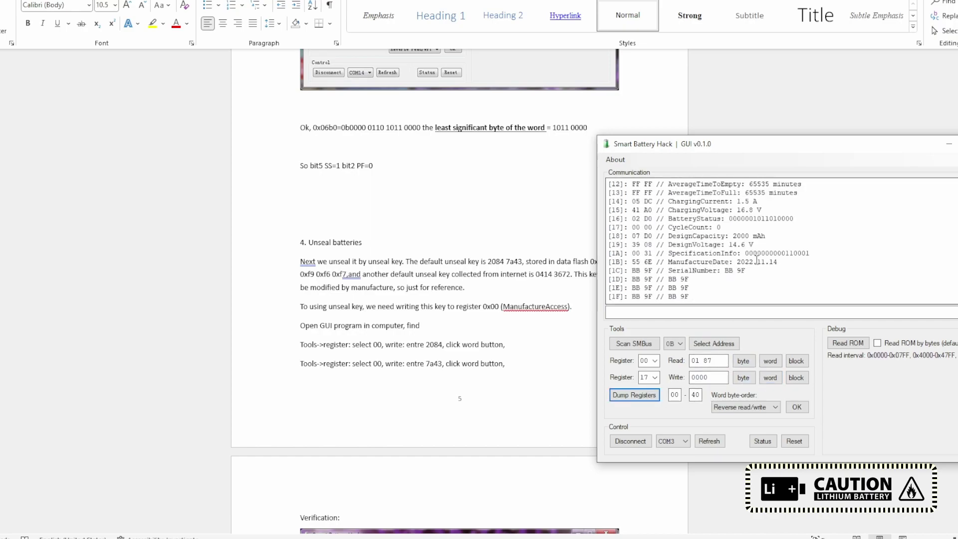
drag(667, 228, 750, 228)
Step: Confirm the dump shows full charge capacity of 2000 mAh
scroll(779, 236, down, 1)
scroll(779, 236, up, 1)
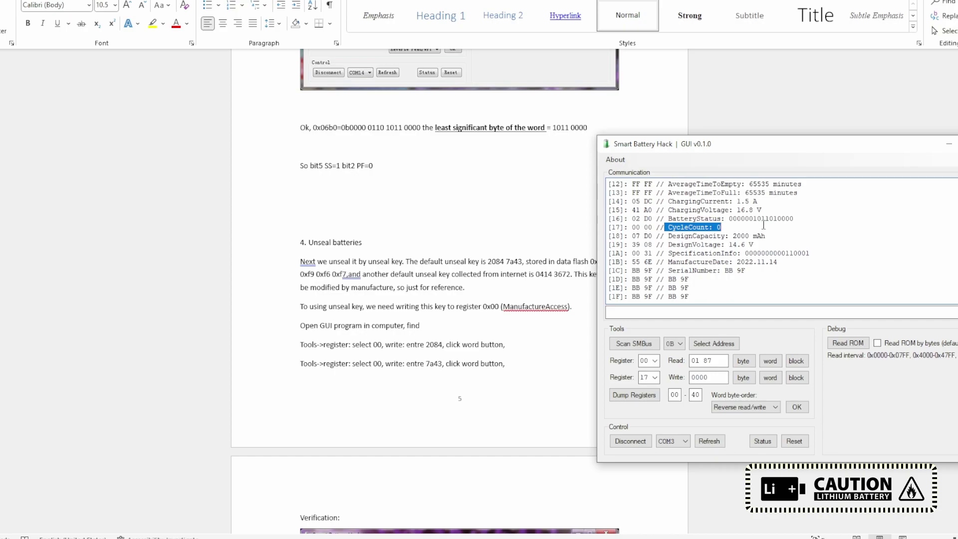
scroll(763, 225, up, 2)
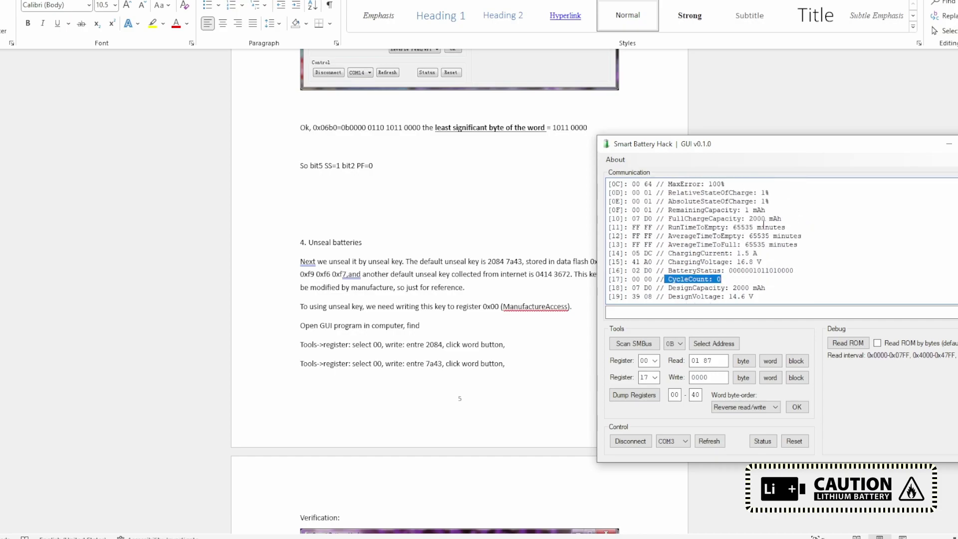
drag(745, 219, 803, 220)
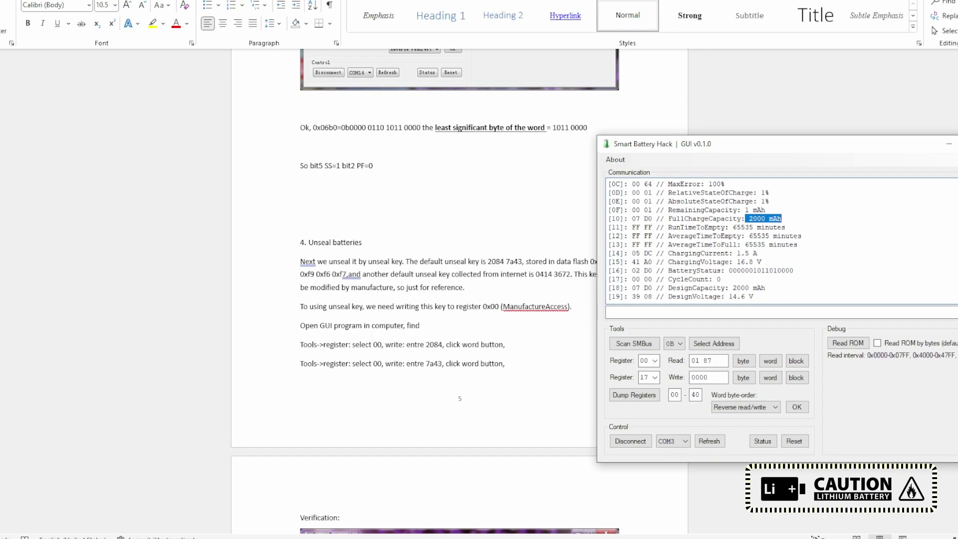
key(super)
Step: Launch Calculator beside the battery tool and convert 4000 to hex FA0
text(calc)
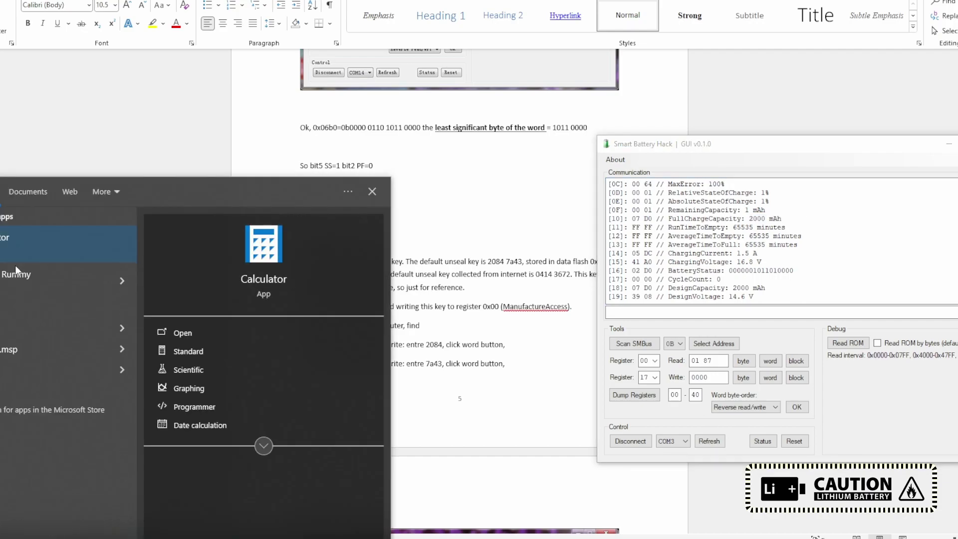
click(19, 256)
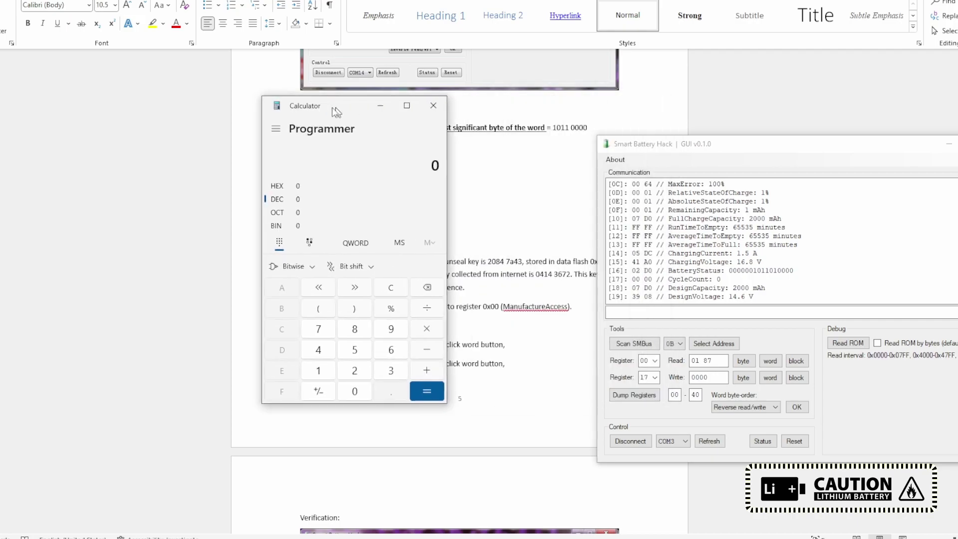
key(alt+Tab)
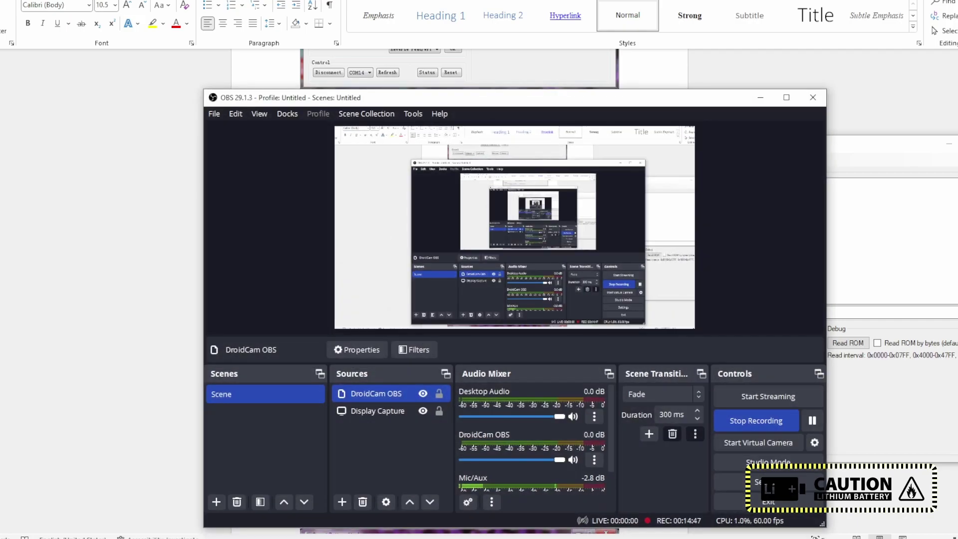
key(alt+Tab)
drag(643, 124, 448, 124)
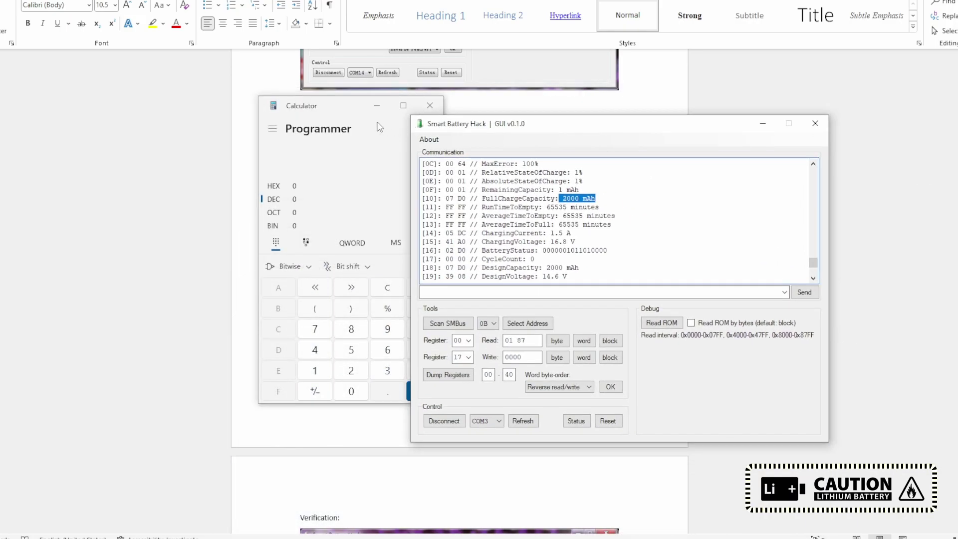
drag(337, 110, 306, 111)
click(283, 349)
click(319, 391)
double_click(319, 391)
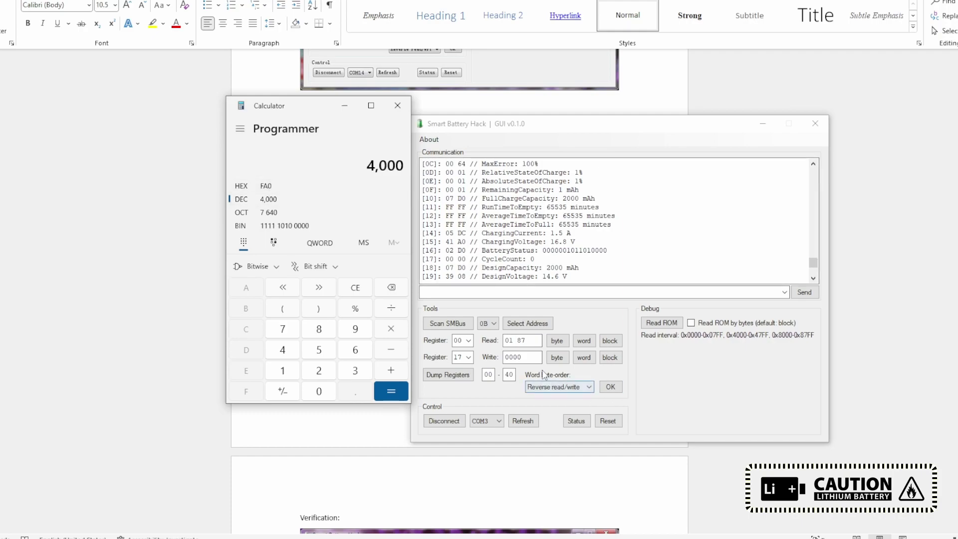
Step: Review the design capacity, voltage and FullChargeCapacity 2000 mAh lines in the dump
click(521, 357)
click(462, 357)
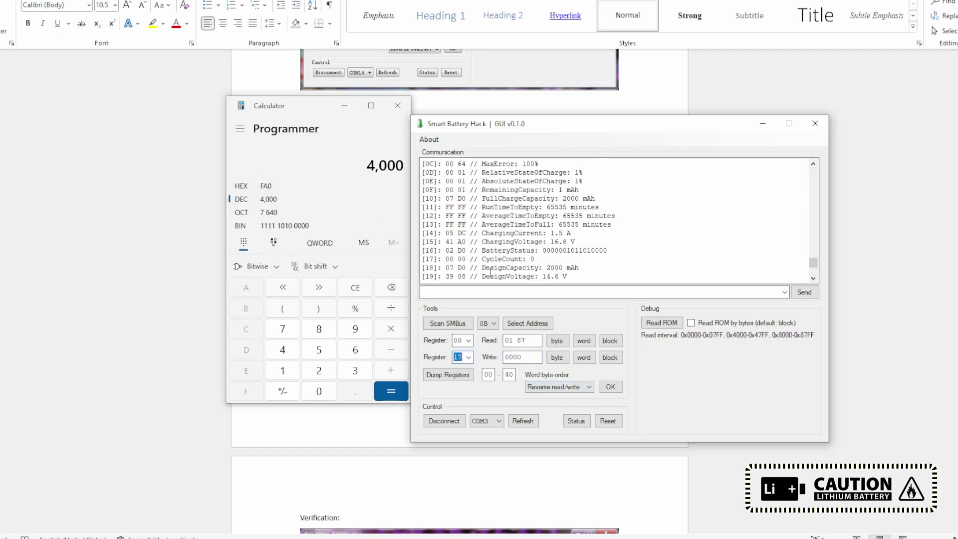
drag(481, 268, 567, 276)
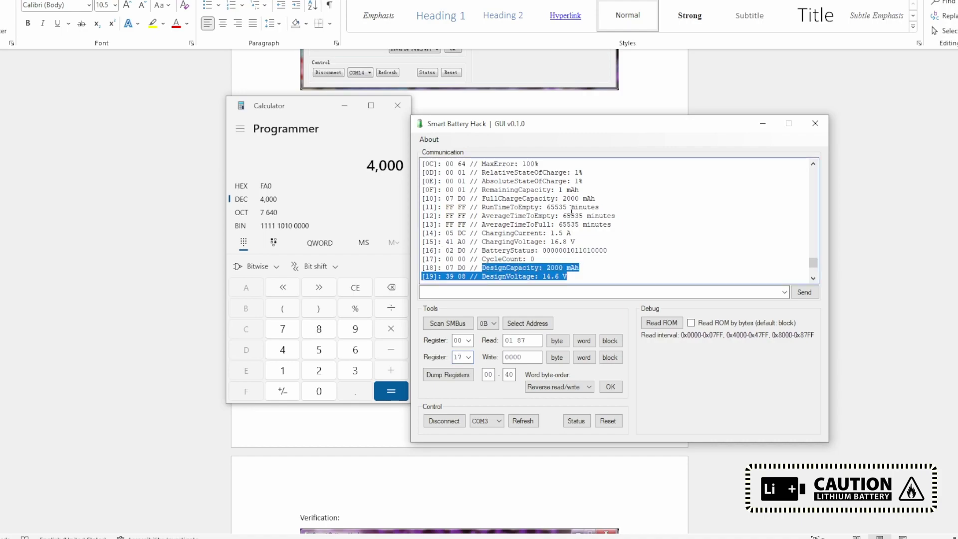
drag(480, 199, 669, 202)
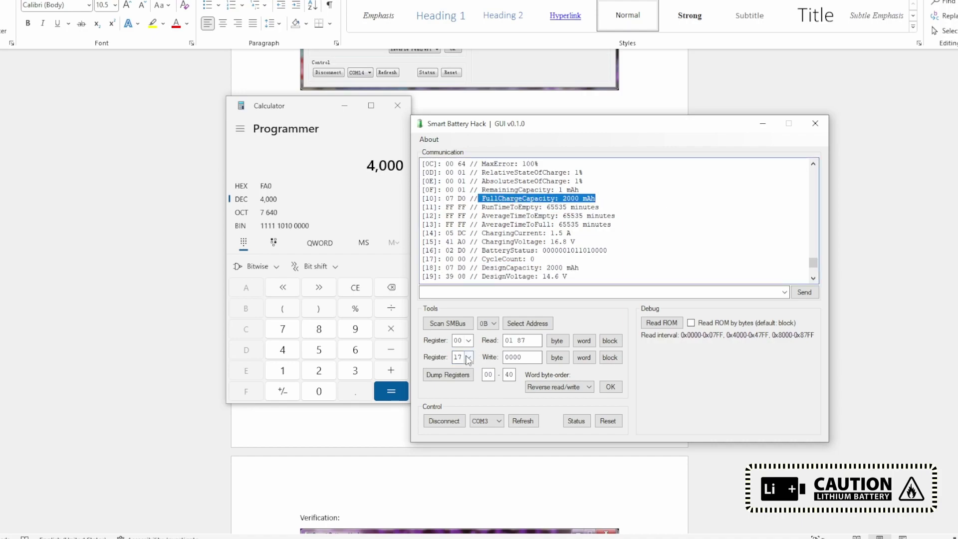
Step: Write 0FA0 to full charge capacity register 10 and start a register dump
click(469, 357)
key(Up)
key(Up)
key(Up)
key(Up)
key(Up)
key(Up)
key(Up)
click(530, 358)
double_click(529, 358)
text(0)
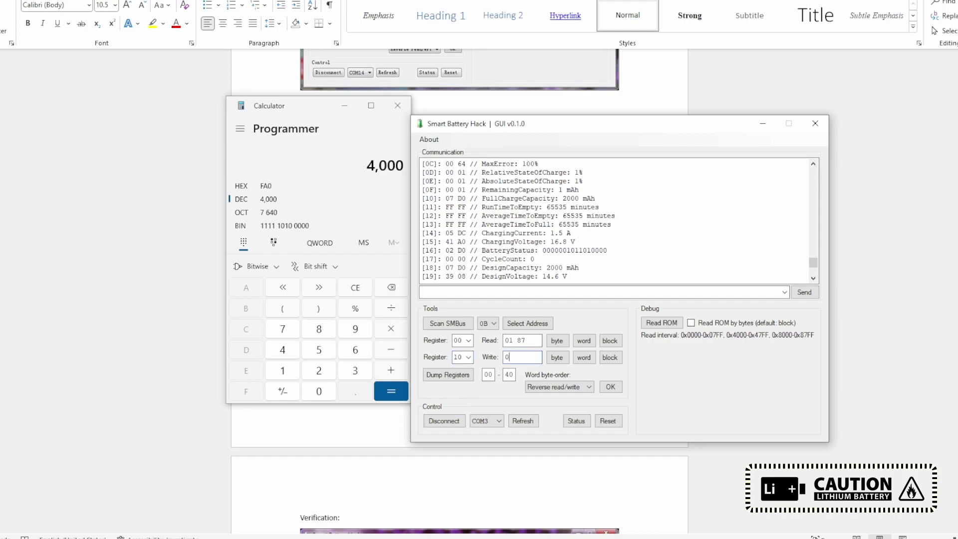
text(FA0)
click(583, 357)
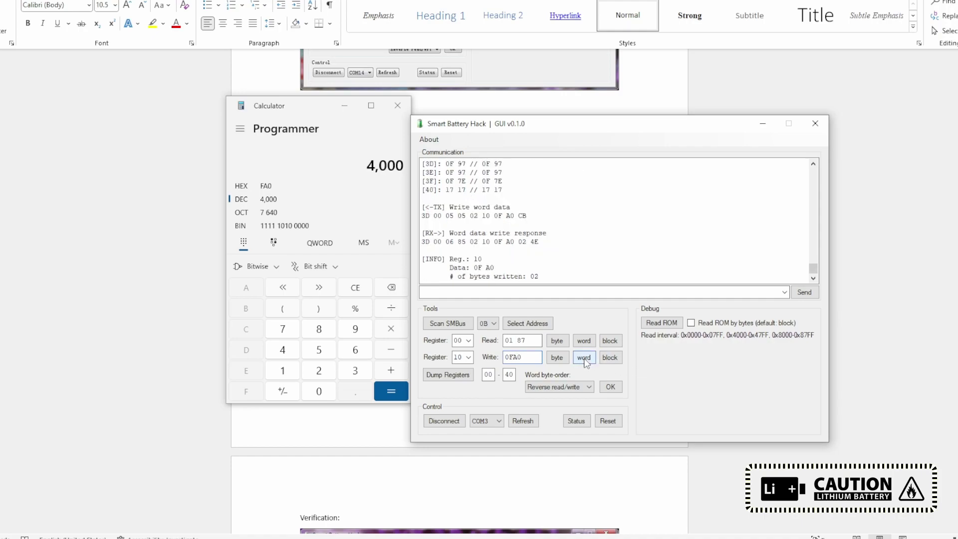
click(448, 374)
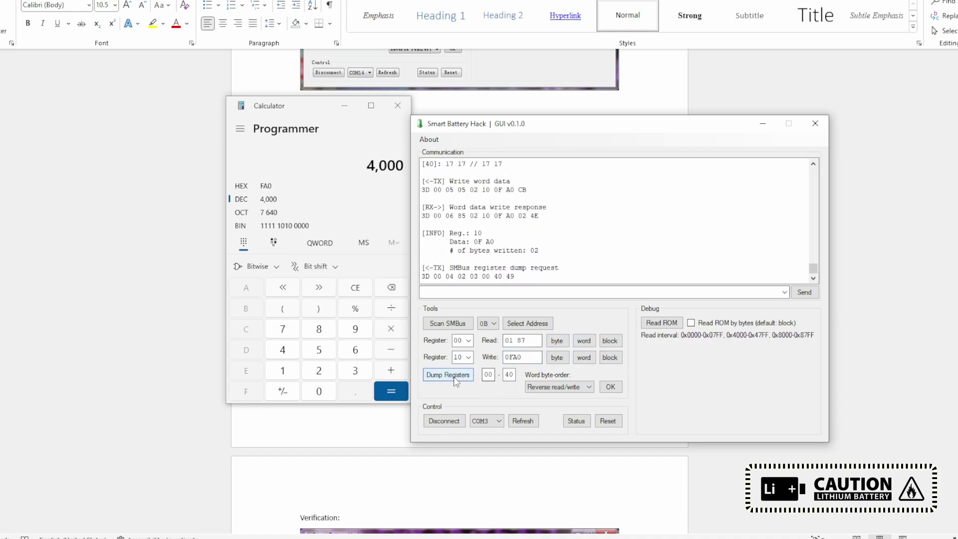
Step: Check the dump: full charge capacity 4000 mAh, design capacity still 2000 mAh
scroll(524, 232, up, 5)
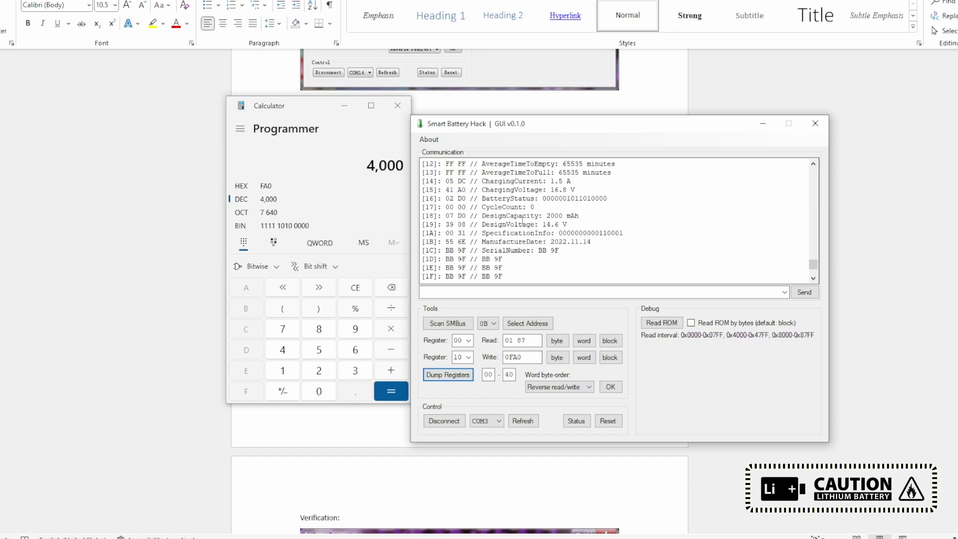
drag(493, 199, 626, 197)
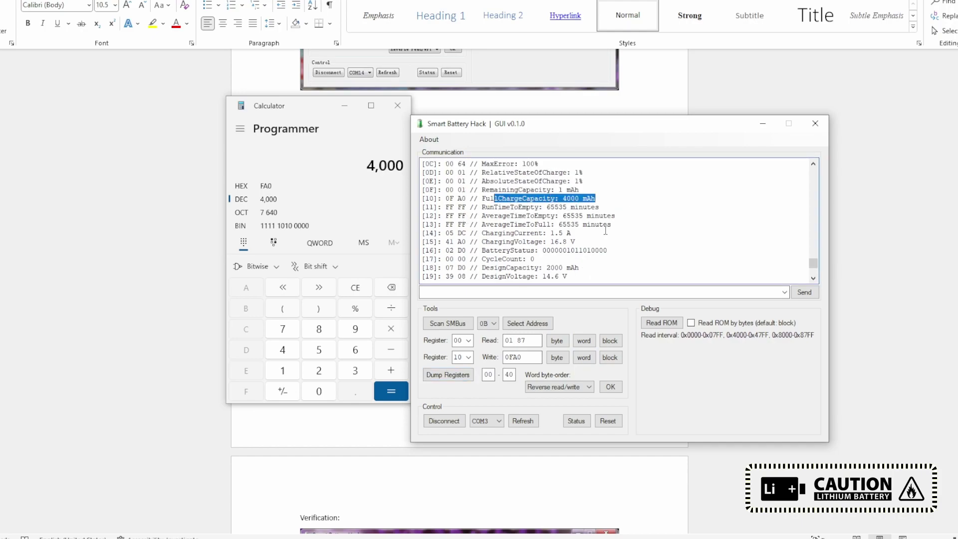
scroll(555, 244, down, 2)
drag(495, 215, 587, 216)
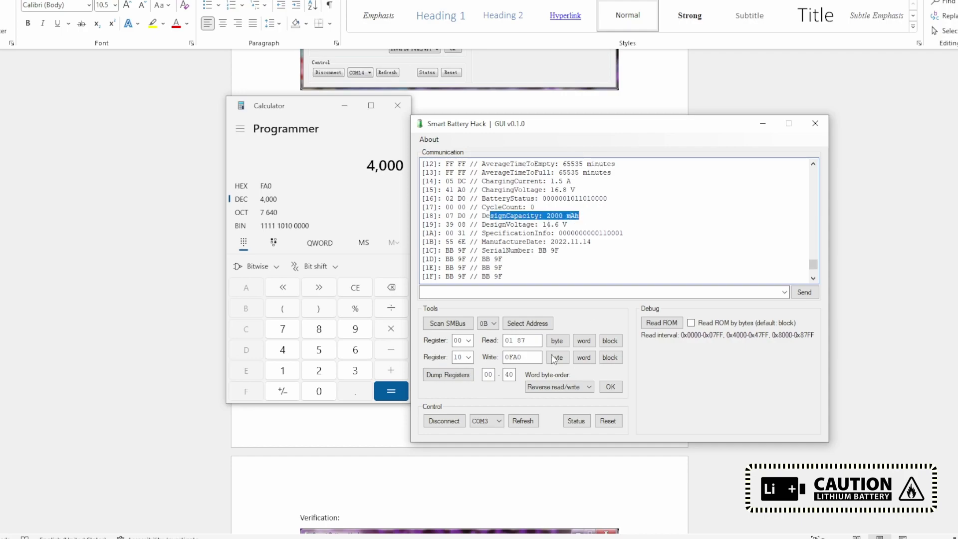
Step: Write 0FA0 to register 18, confirm DesignCapacity 4000 mAh, and start a new Calculator entry
click(468, 357)
text(18)
key(Return)
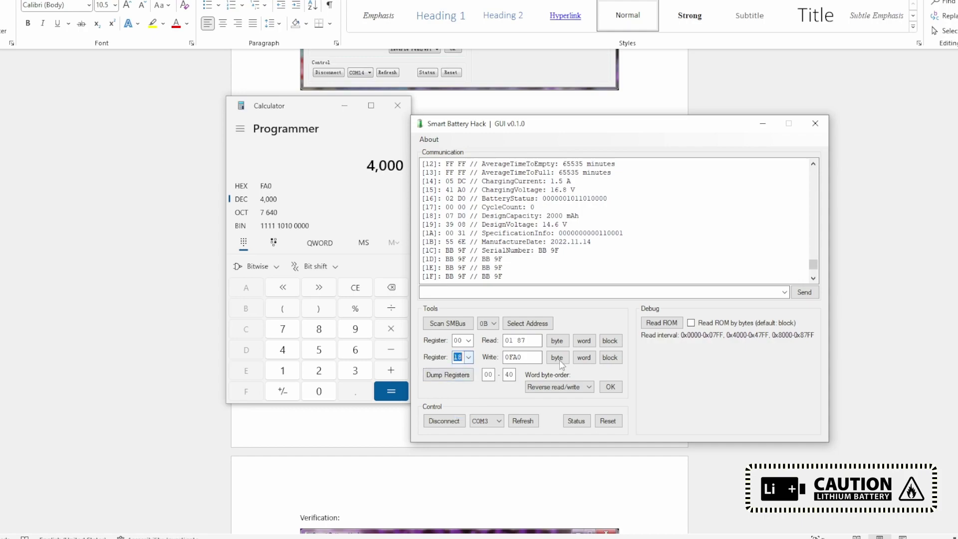
click(583, 358)
click(584, 340)
click(448, 374)
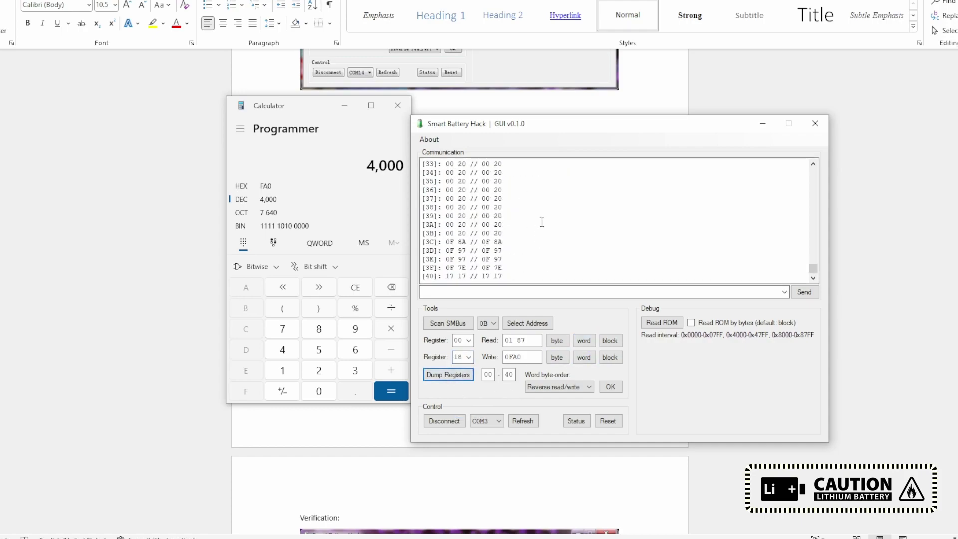
drag(487, 244, 603, 243)
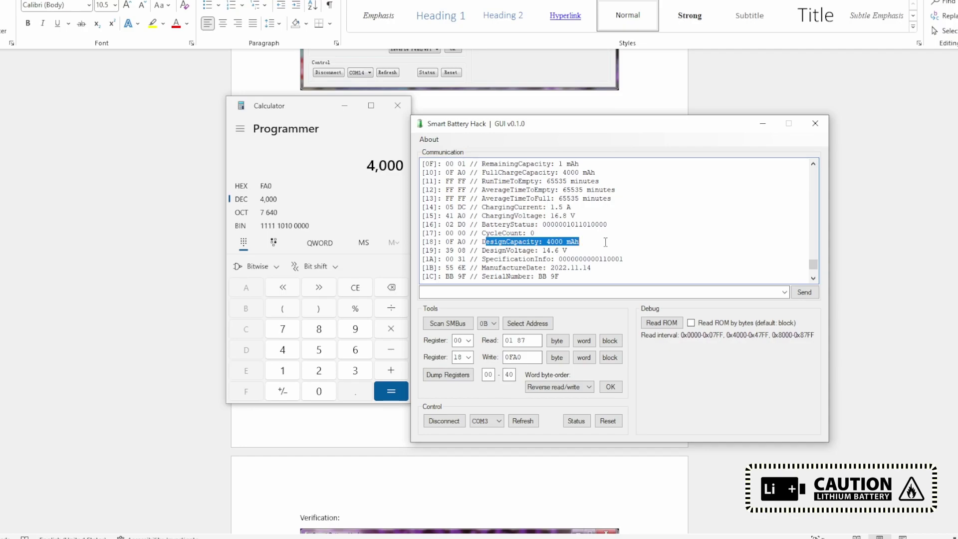
click(319, 371)
click(319, 391)
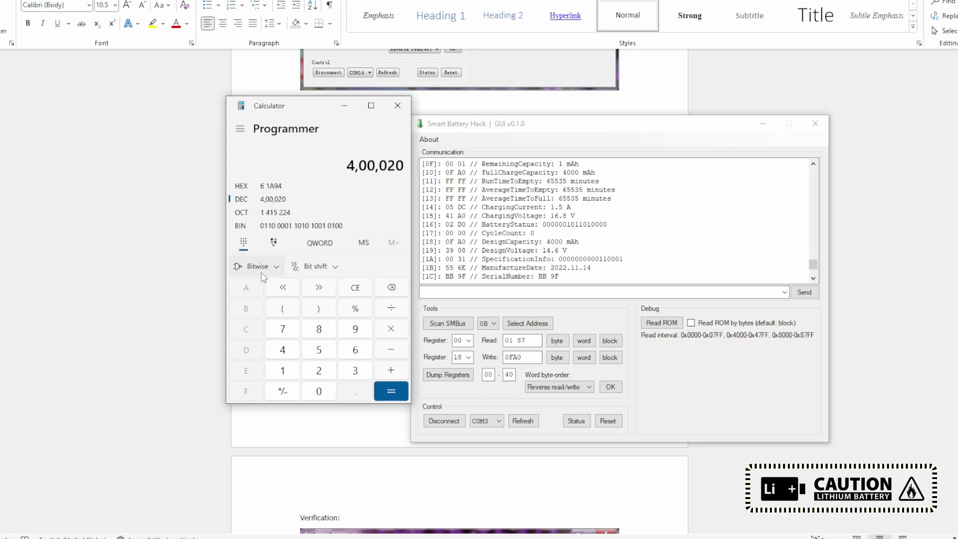
Step: Convert 2000 to hex 7D0 in Calculator and write 07D0 to register 18
click(355, 287)
click(319, 370)
triple_click(319, 391)
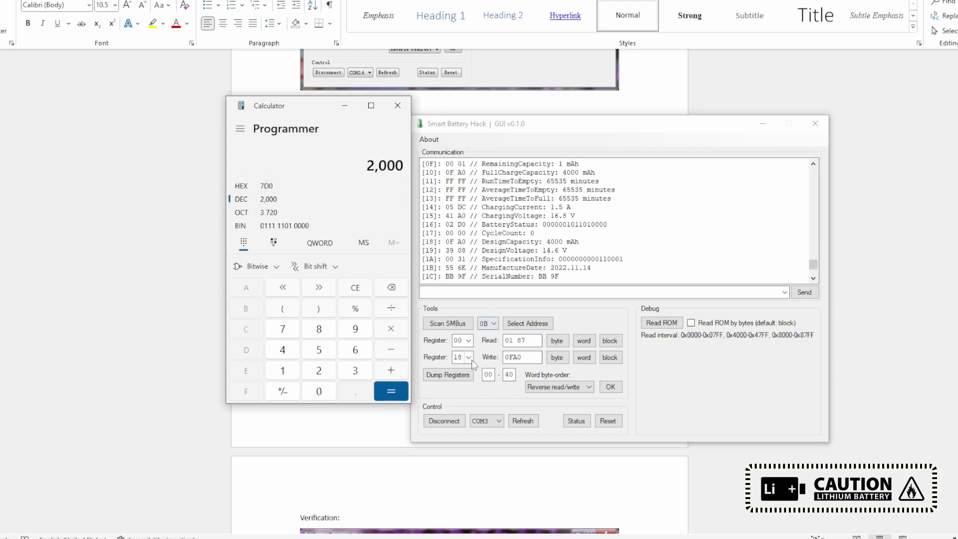
double_click(513, 357)
text(0)
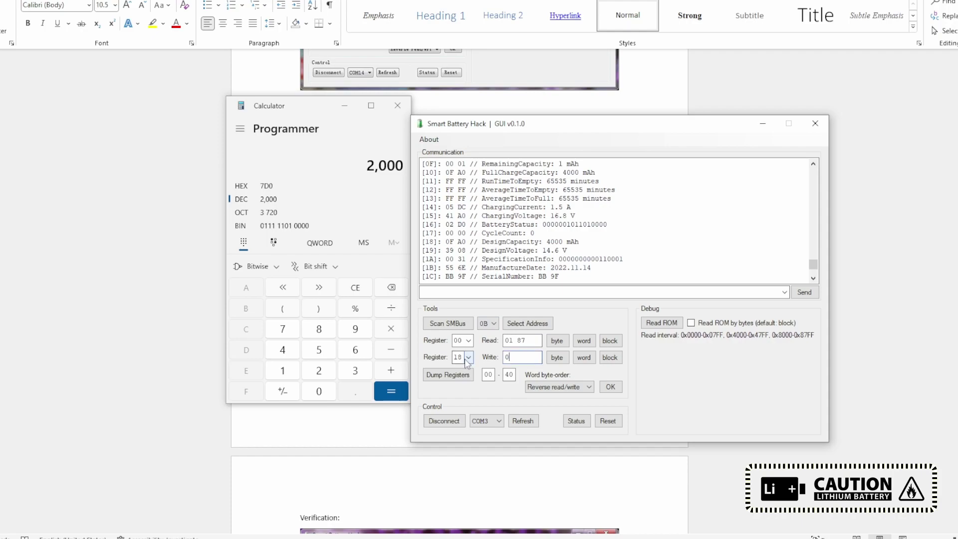
text(7D0)
click(584, 357)
Step: Write 07D0 to register 10 and check both capacities read 2000 mAh in the dump
click(469, 358)
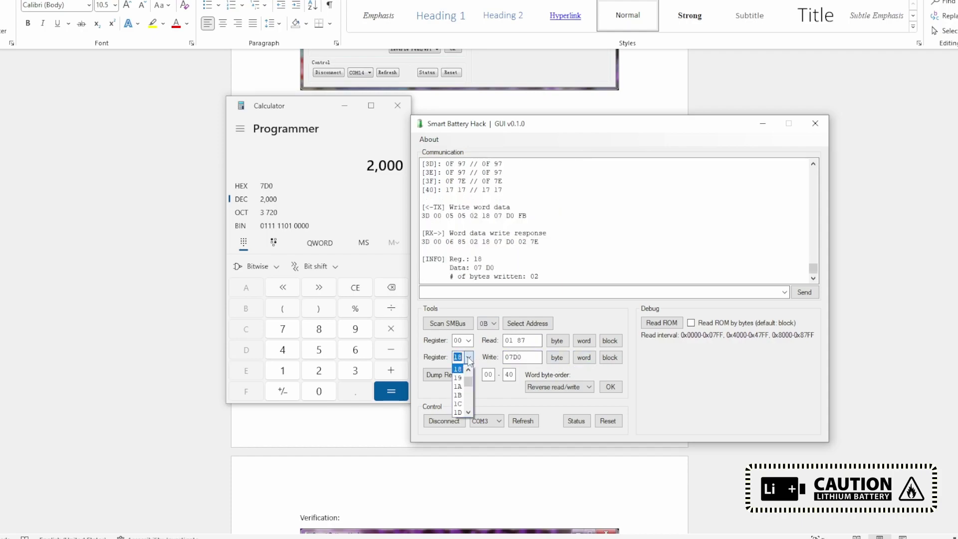
click(458, 369)
click(584, 358)
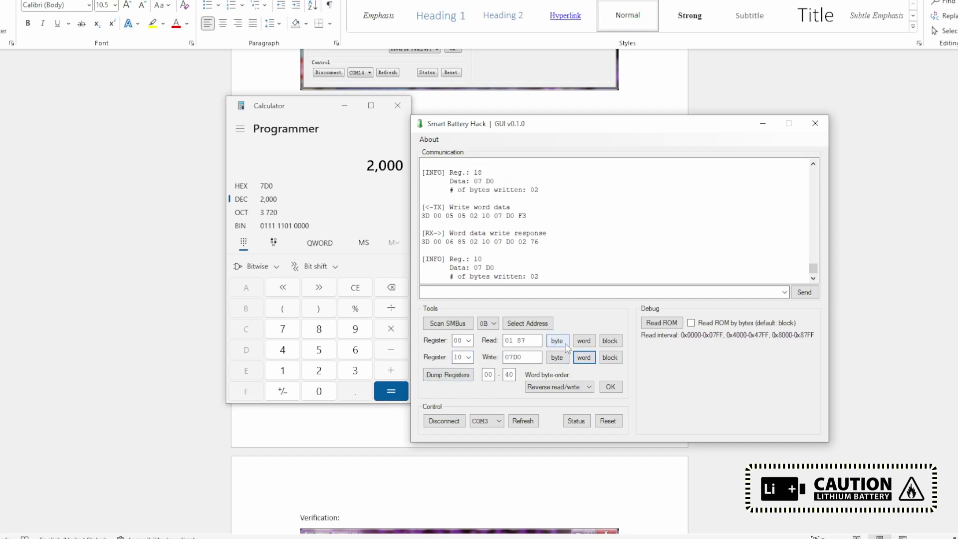
click(447, 376)
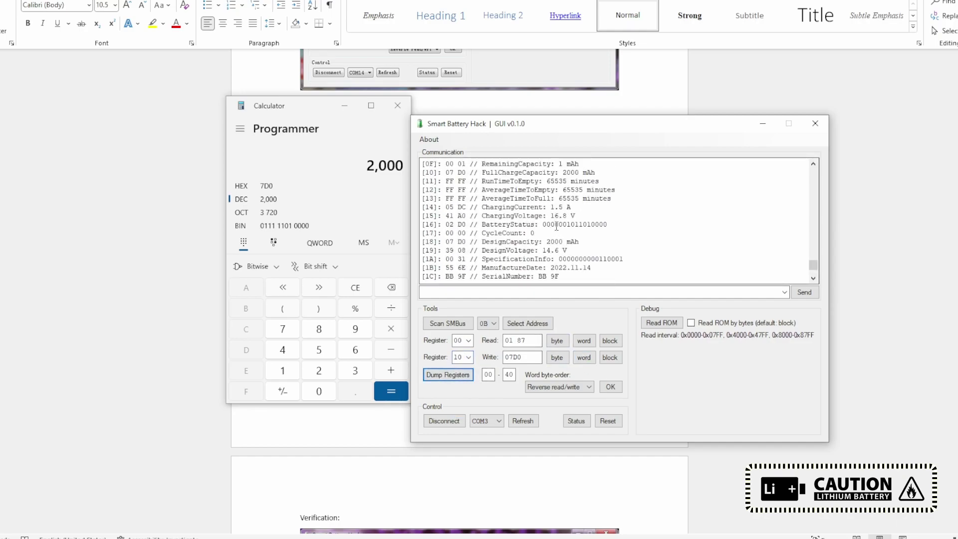
scroll(543, 242, up, 1)
drag(479, 198, 585, 200)
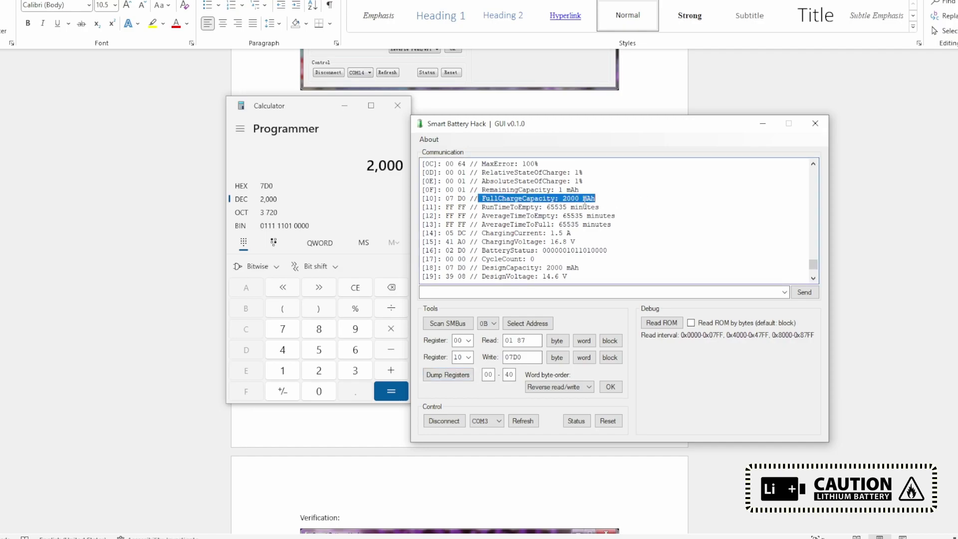
scroll(570, 201, down, 2)
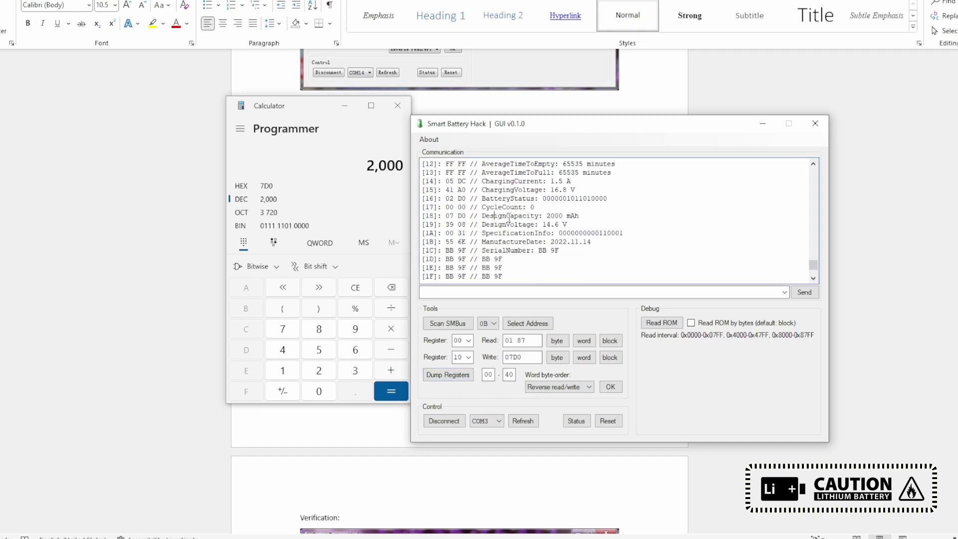
drag(494, 215, 567, 225)
Step: Review charging current, voltage, manufacture date and 27.7°C temperature in the dump
drag(514, 182, 578, 192)
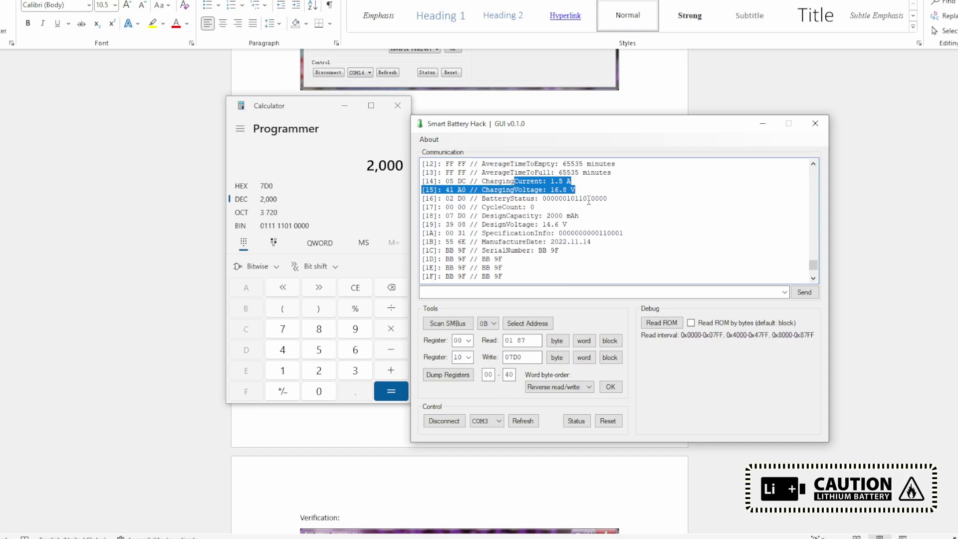
drag(501, 242, 576, 242)
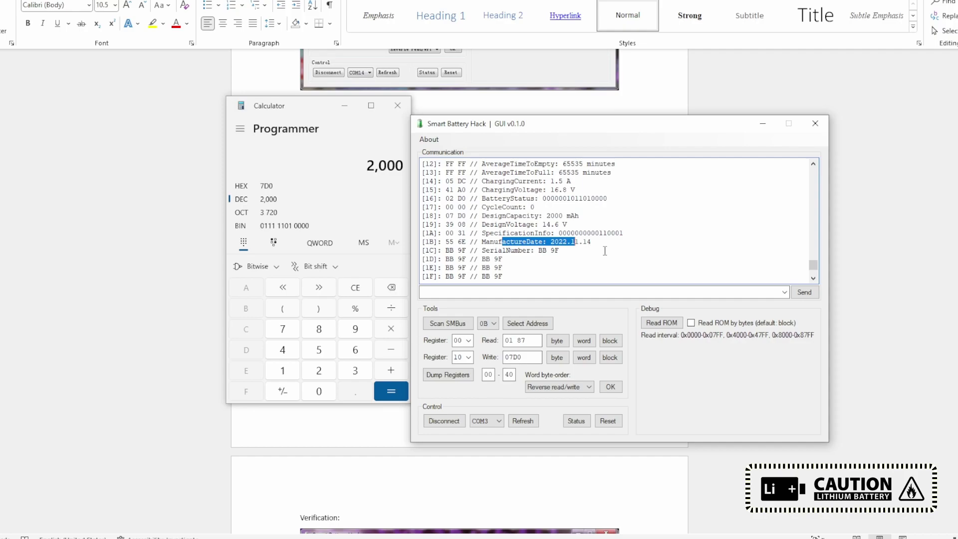
scroll(582, 221, up, 1)
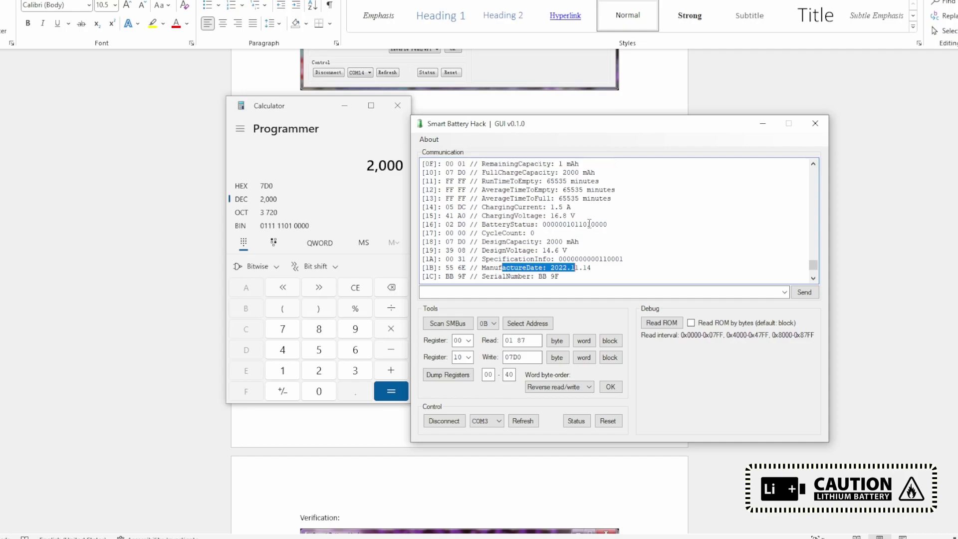
scroll(589, 224, up, 3)
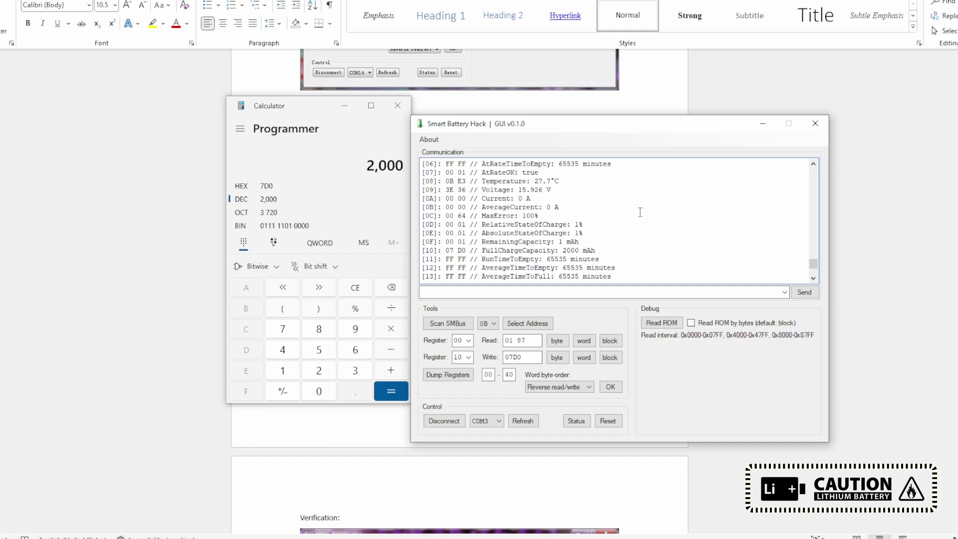
drag(519, 181, 564, 181)
scroll(565, 181, up, 3)
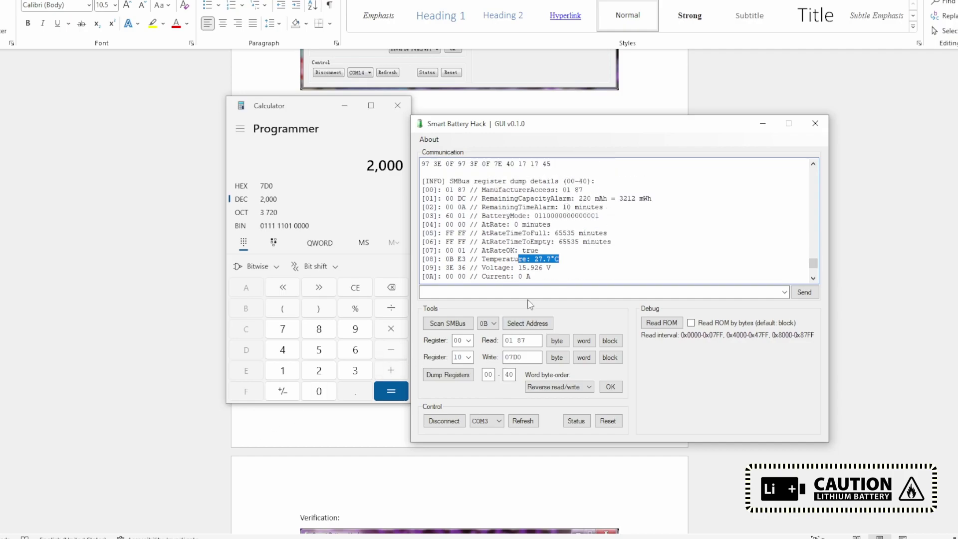
Step: Write 0029 to register 00 to reseal the battery, then bring up the Word notes
click(468, 357)
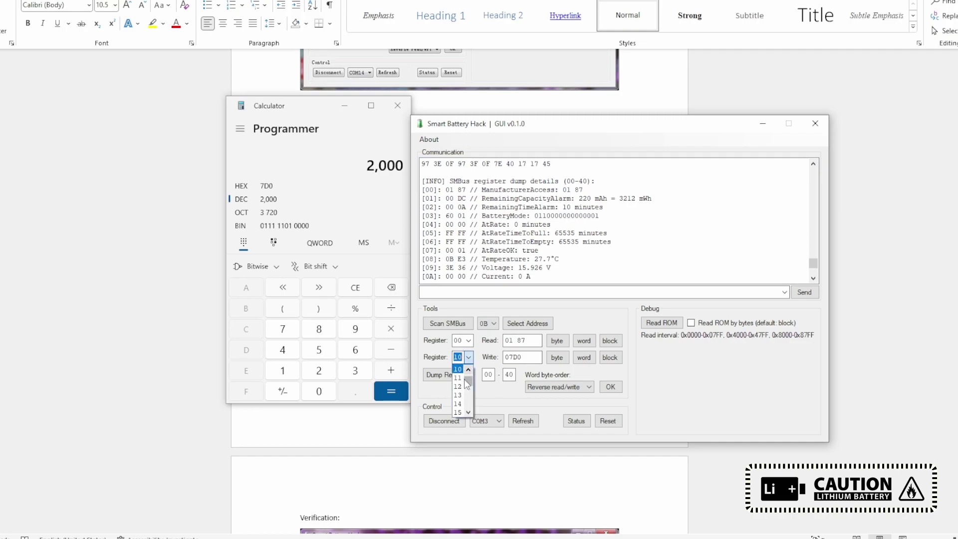
click(458, 369)
key(Tab)
text(0029)
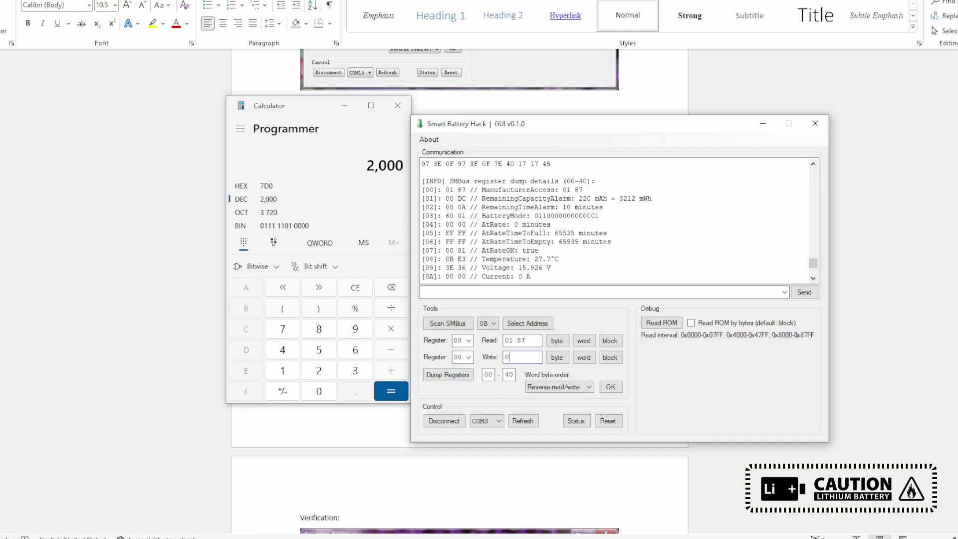
click(583, 357)
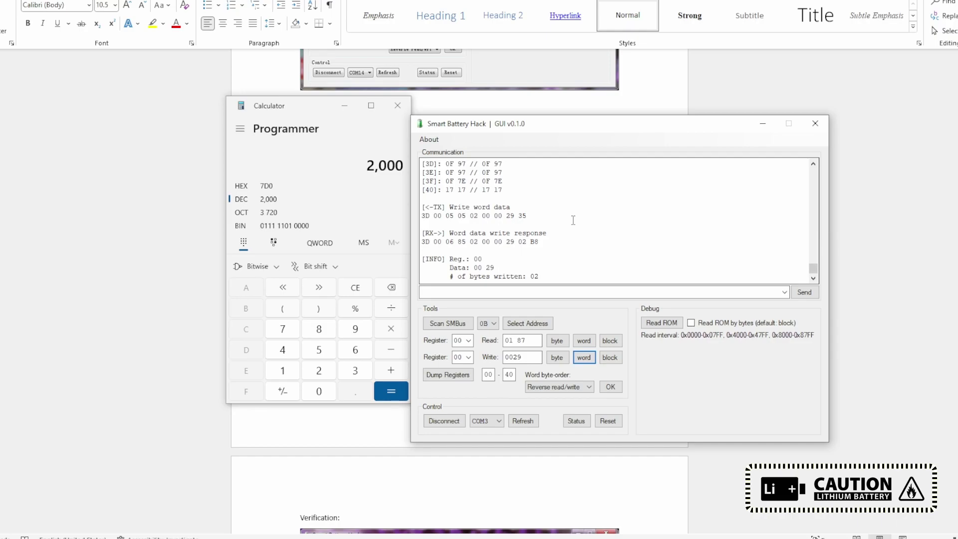
key(alt+Tab)
scroll(479, 215, down, 10)
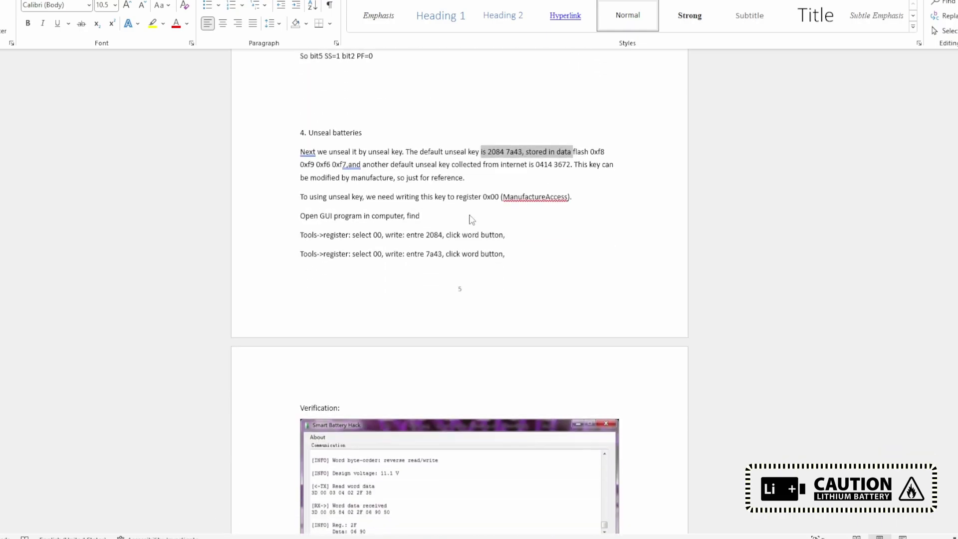
Step: Scroll the notes to the CycleCount 0x17 register definition and mark it
scroll(471, 218, down, 3)
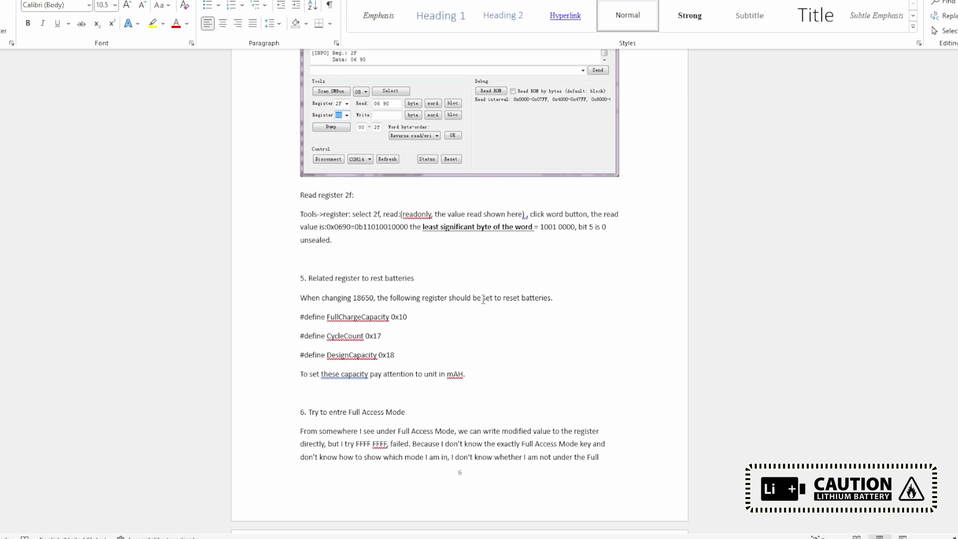
scroll(543, 374, down, 1)
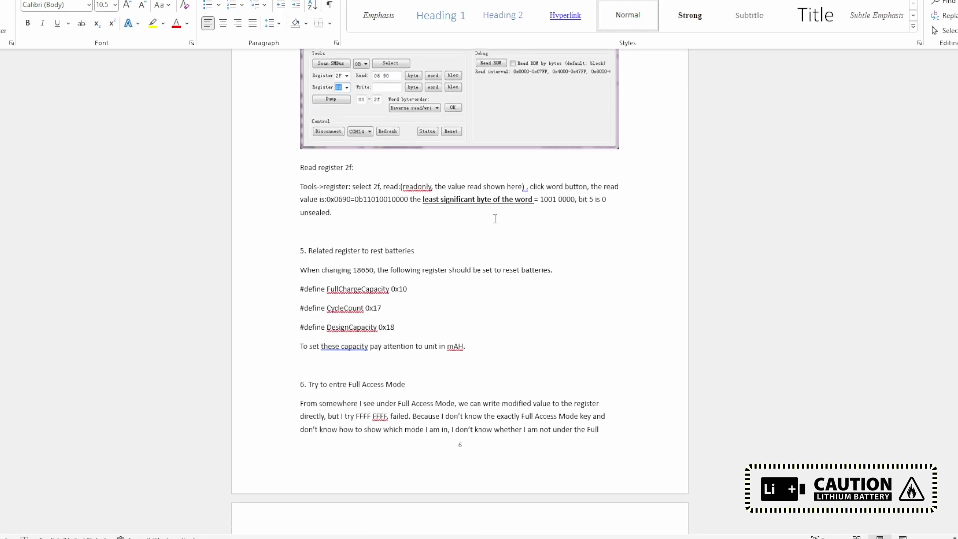
drag(409, 289, 397, 317)
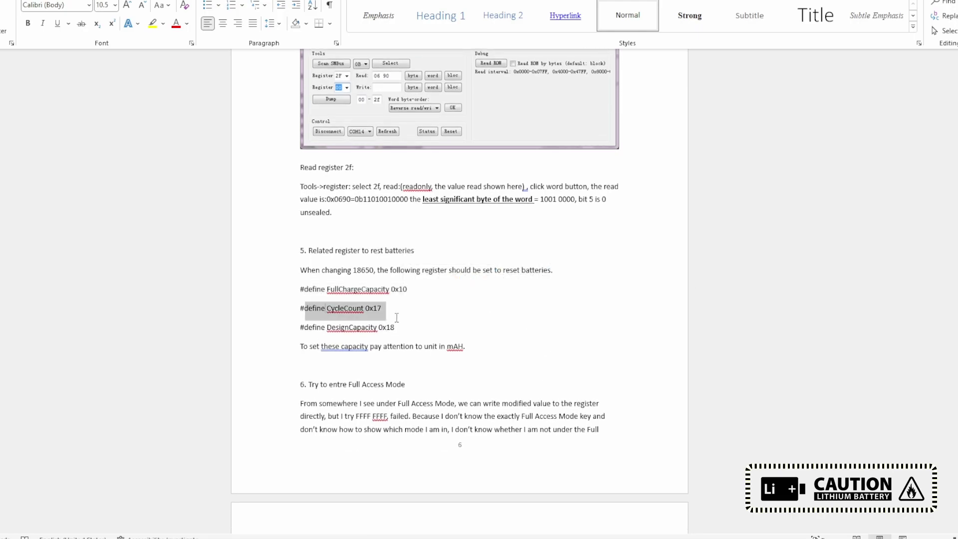
drag(327, 327, 399, 329)
Step: Select bq2084-V143 and scroll on to the 0x50/0x51/0x52 data flash command definitions
scroll(483, 360, down, 2)
scroll(484, 360, down, 12)
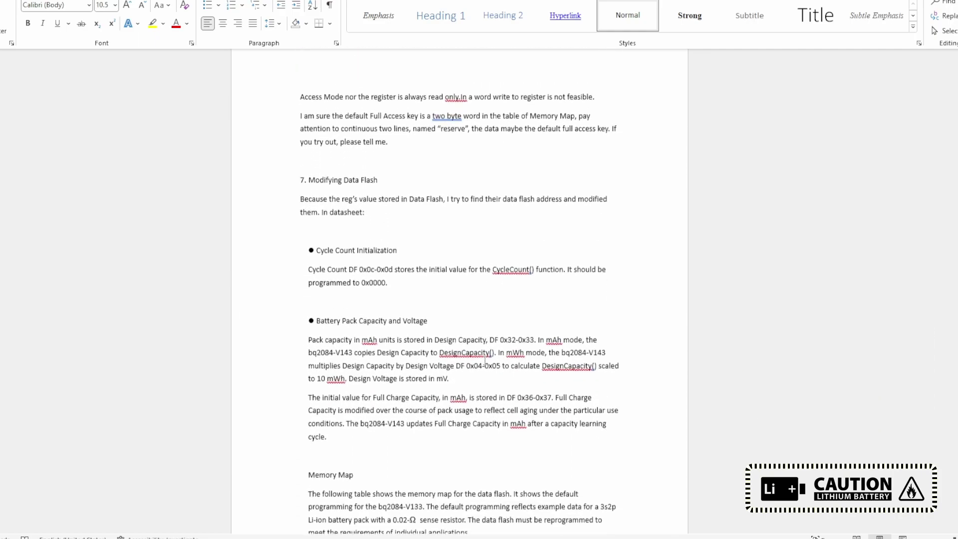
scroll(484, 362, down, 2)
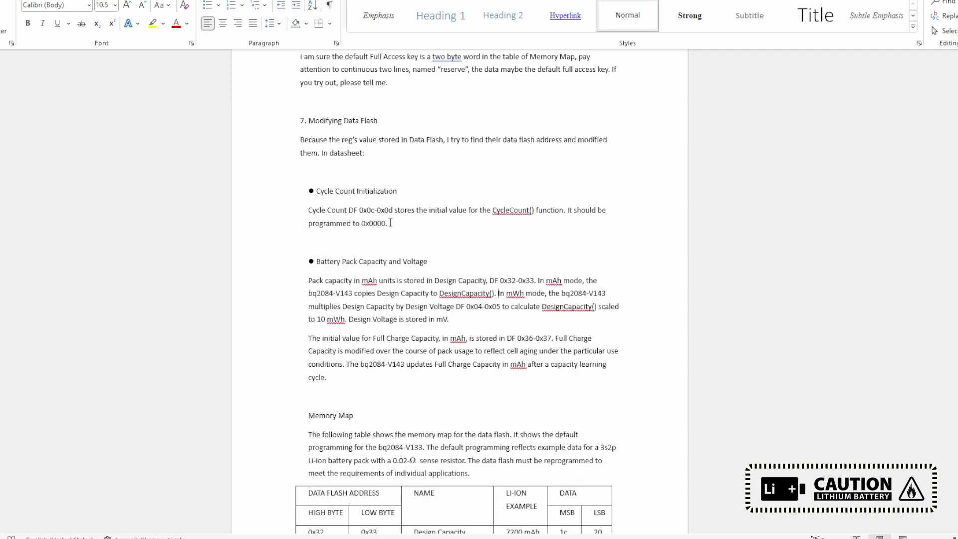
scroll(407, 171, down, 5)
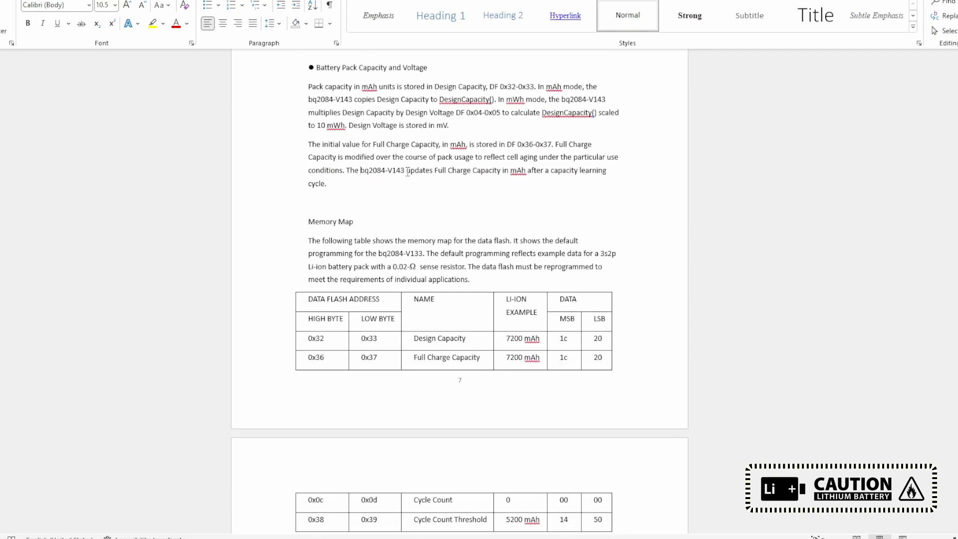
double_click(391, 171)
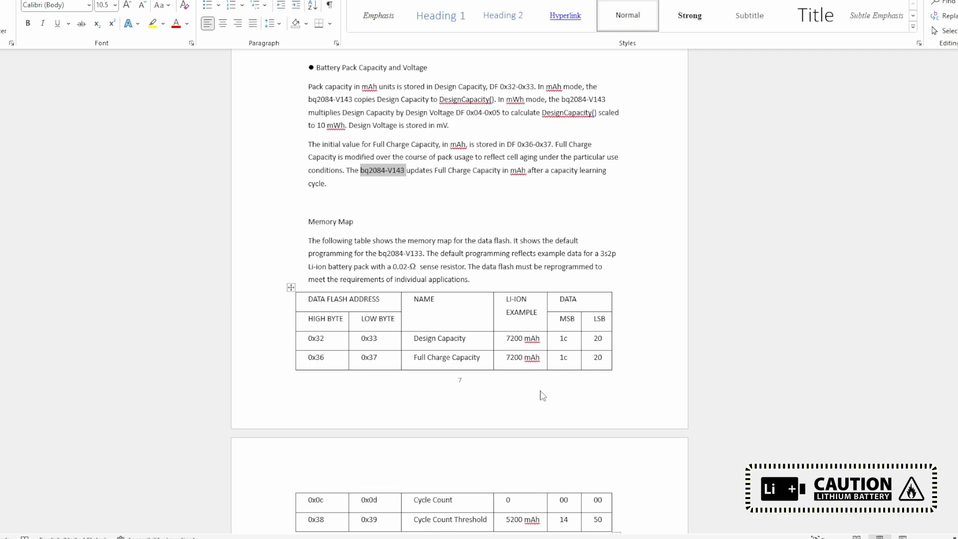
scroll(541, 396, down, 3)
scroll(541, 396, down, 3)
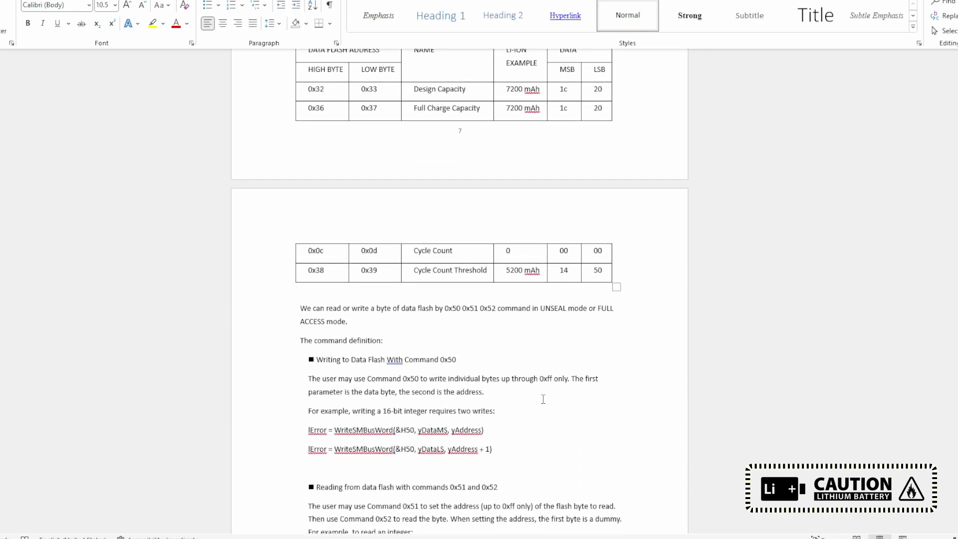
scroll(543, 399, down, 10)
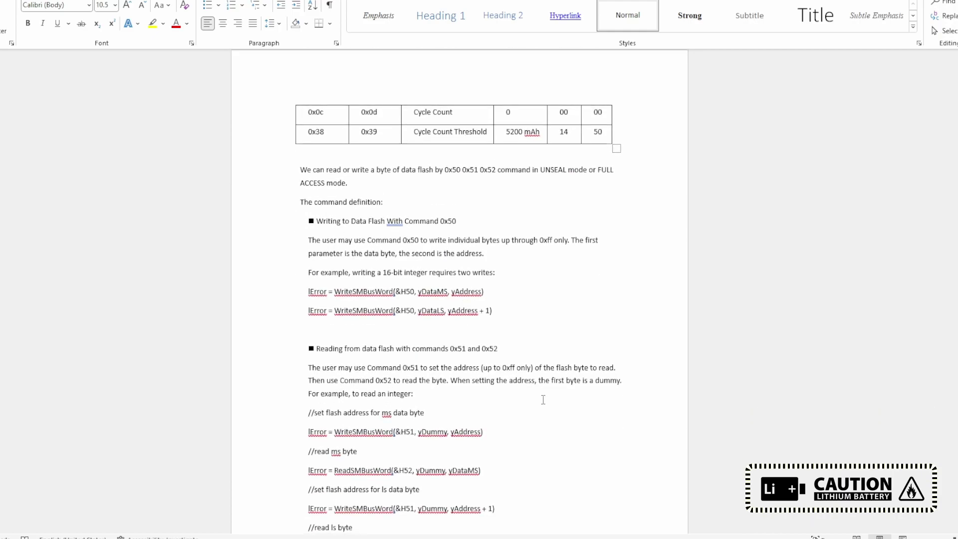
scroll(569, 377, down, 2)
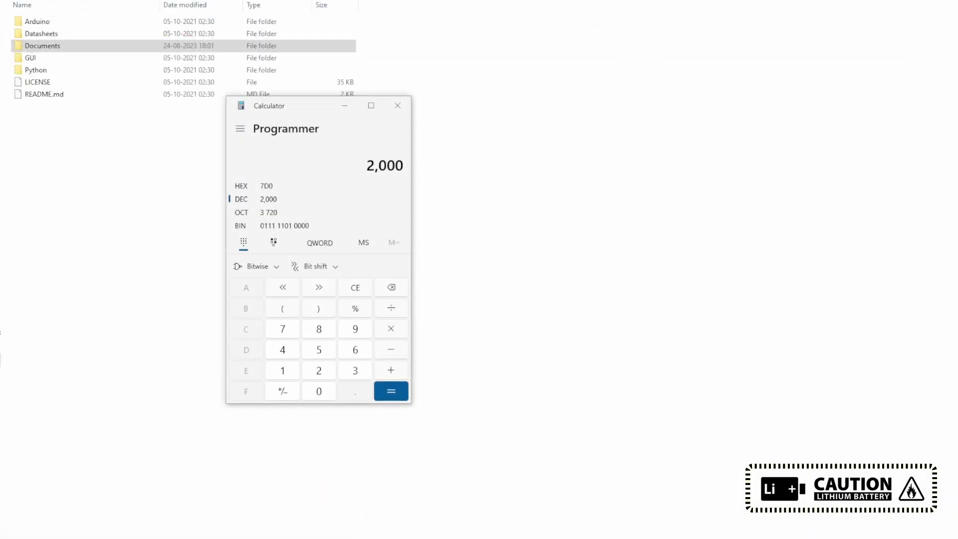
Step: Bring the battery tool forward and send the word 0030
key(alt+Tab)
drag(592, 122, 509, 121)
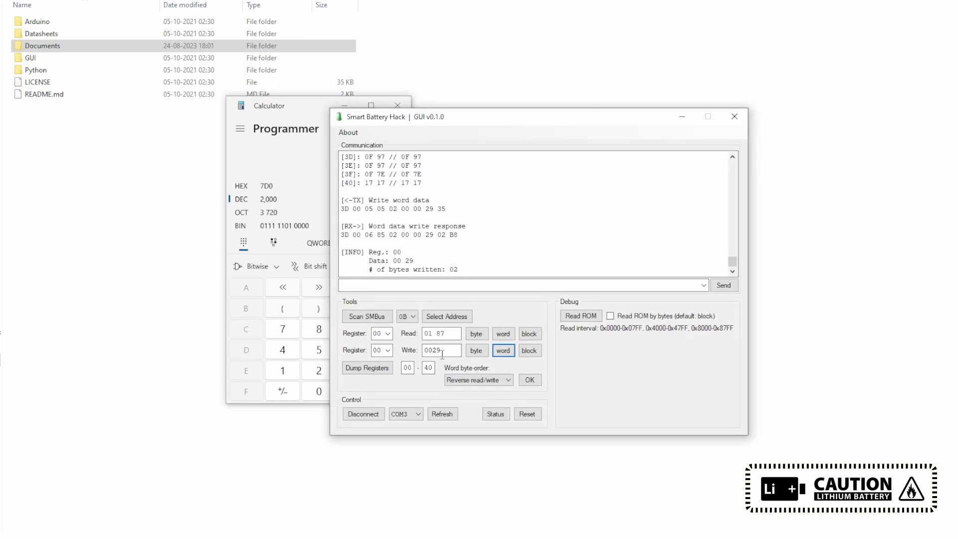
double_click(433, 350)
text(0030)
click(503, 350)
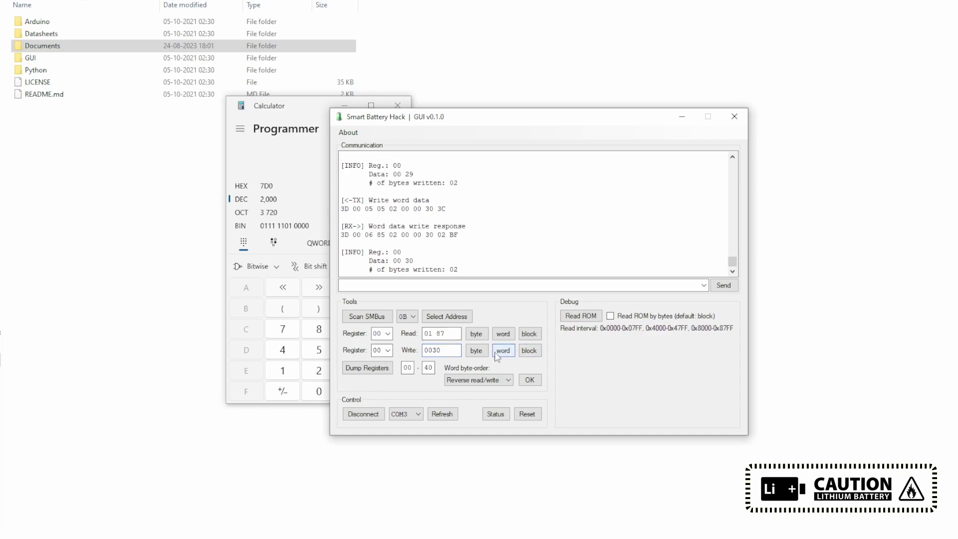
Step: Write the word to register 17 and dump all registers to the log
double_click(376, 350)
text(17)
click(503, 351)
click(367, 367)
Step: Confirm CycleCount 0 and 2000 mAh in the log, then disconnect from COM3 and close
scroll(468, 209, up, 12)
drag(455, 226, 341, 226)
click(454, 225)
drag(454, 225, 358, 218)
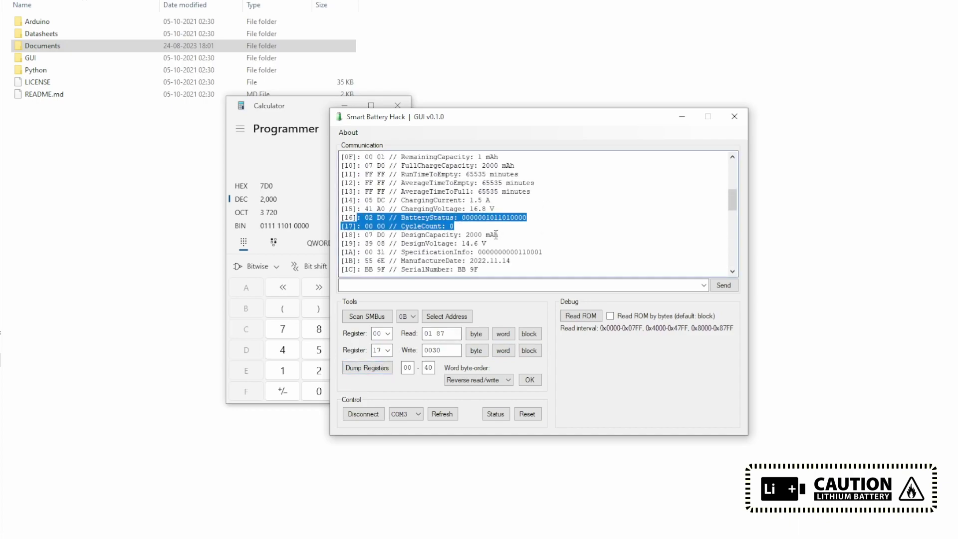
scroll(495, 235, down, 2)
scroll(496, 234, up, 1)
scroll(495, 235, up, 3)
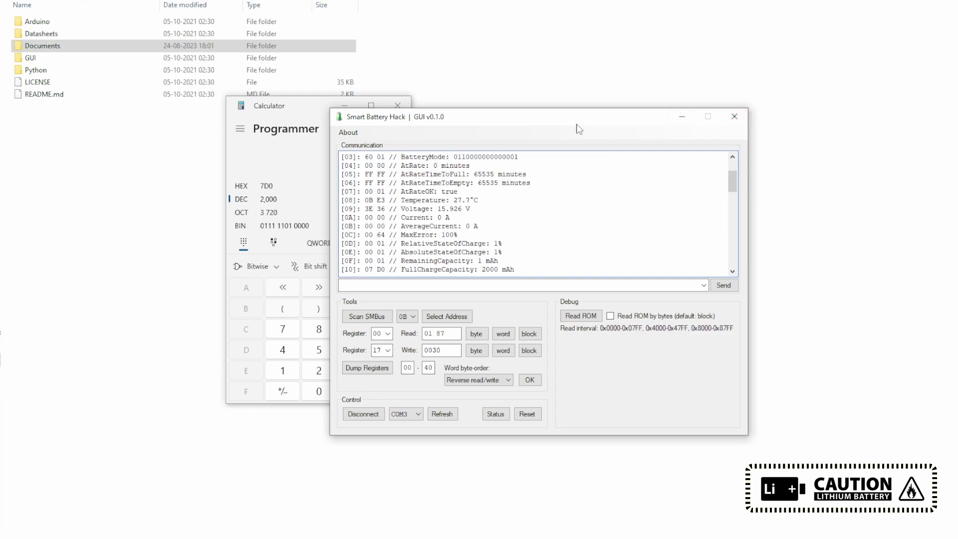
click(735, 119)
click(395, 105)
Step: Navigate up to the bkp folder and play VID_20230801_233250.mp4
key(alt+Up)
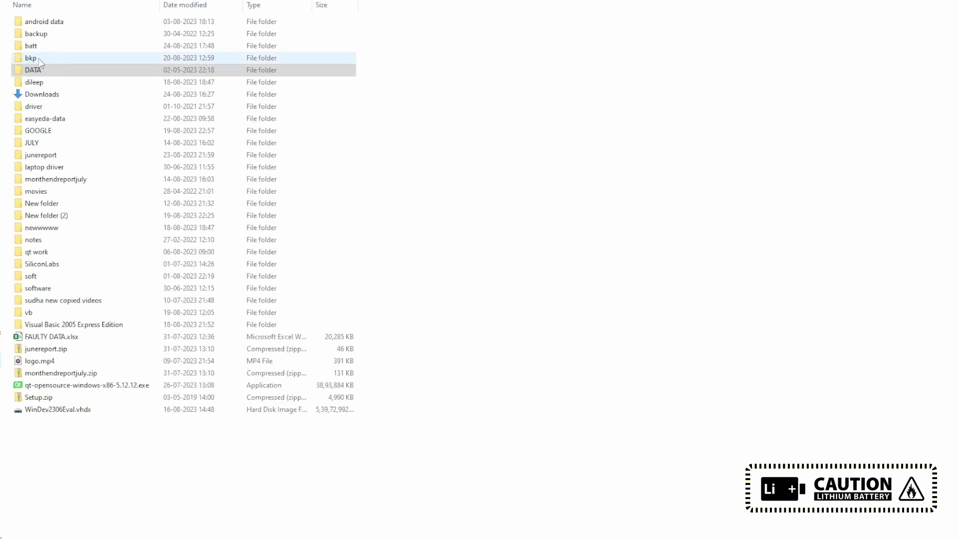
double_click(42, 95)
key(alt+Up)
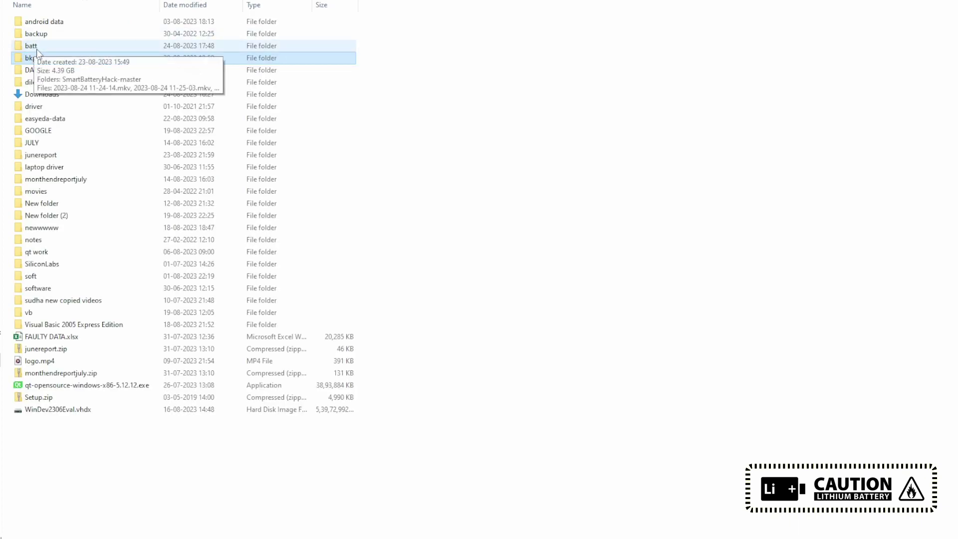
double_click(40, 55)
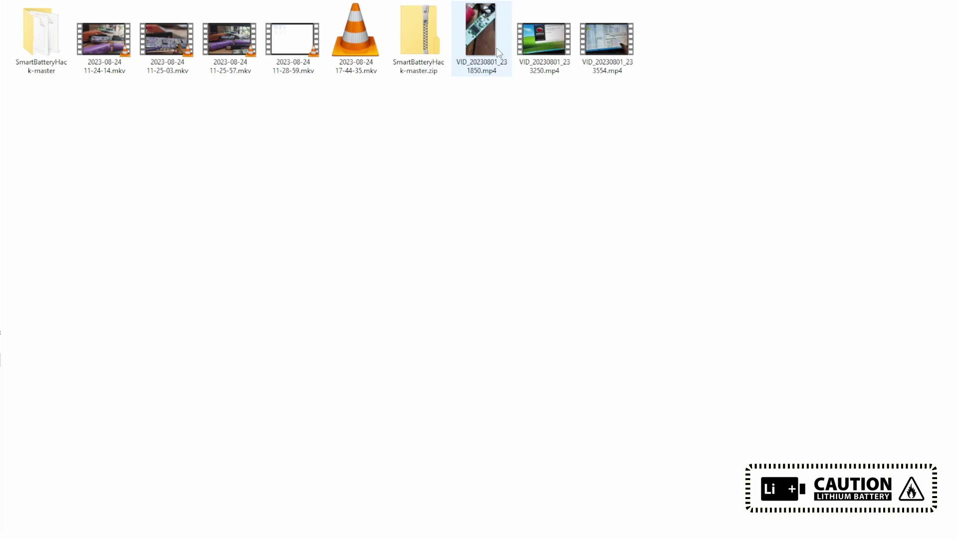
double_click(544, 40)
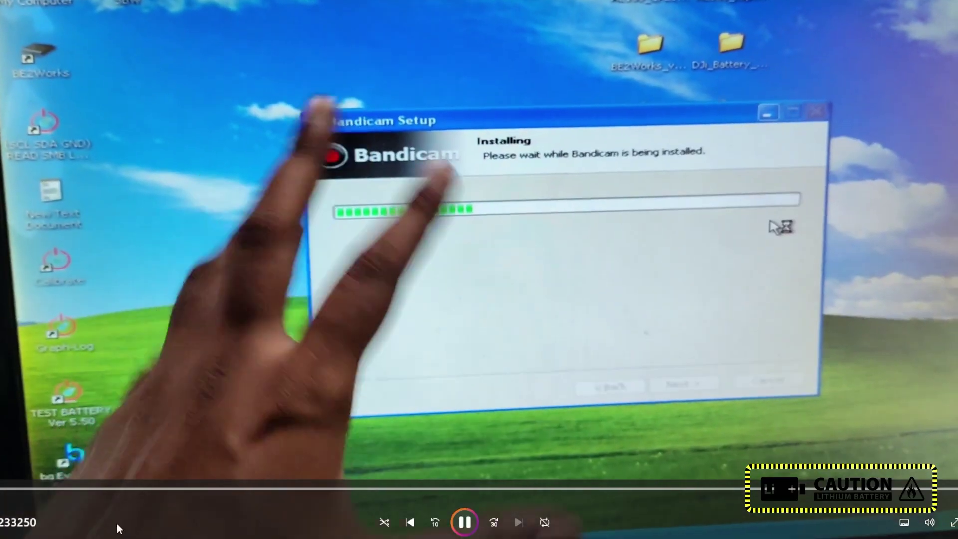
Step: Check the OBS audio settings for the DroidCam source, then return to the video
key(alt+Tab)
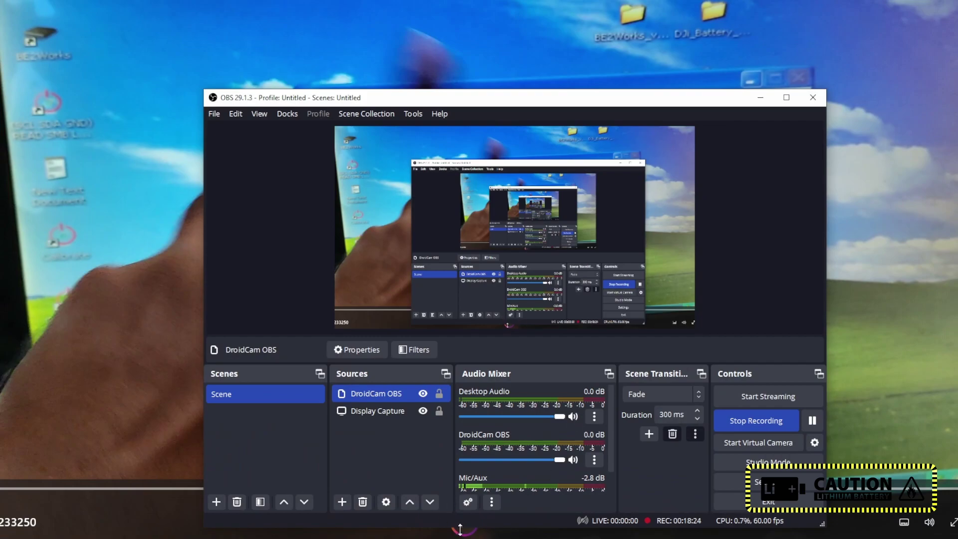
click(505, 536)
key(alt+Tab)
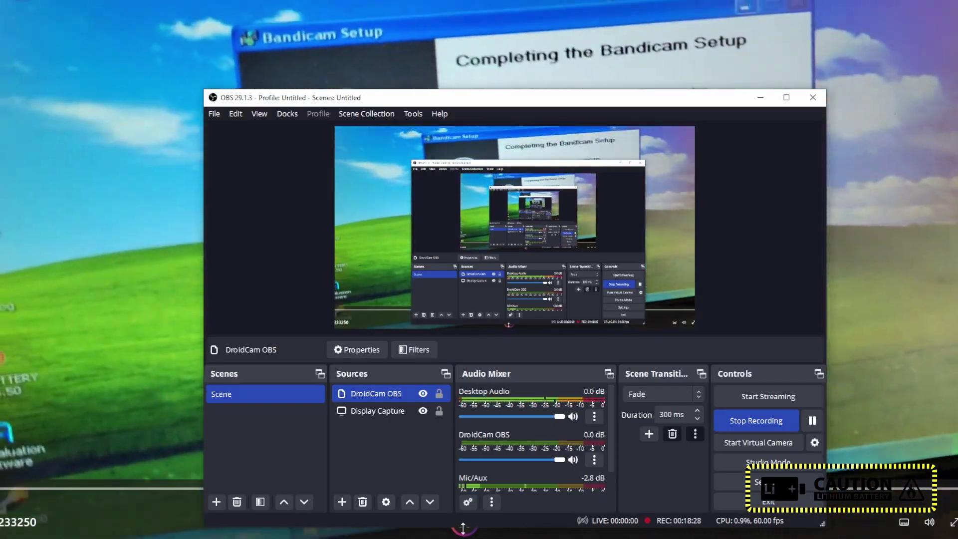
key(alt+Tab)
key(alt+Tab)
click(594, 459)
click(641, 507)
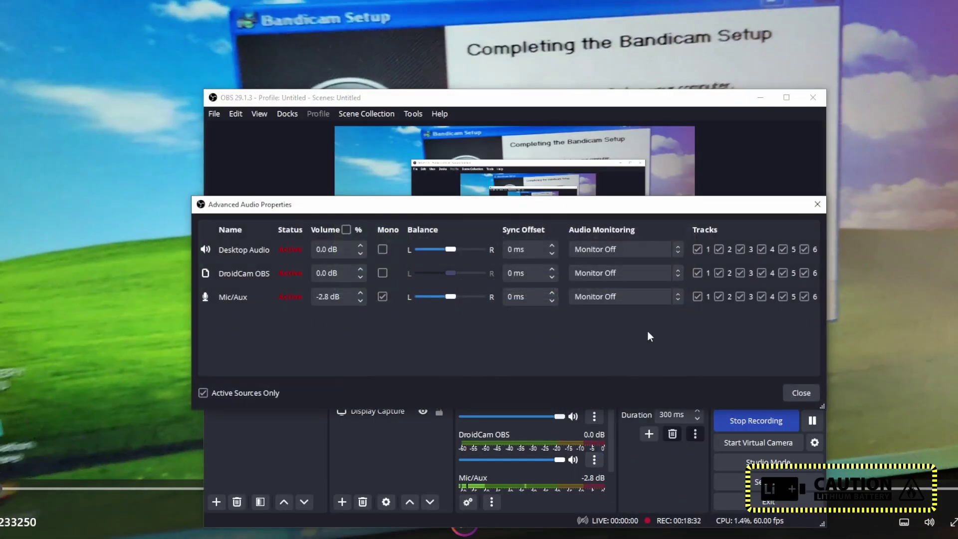
click(815, 205)
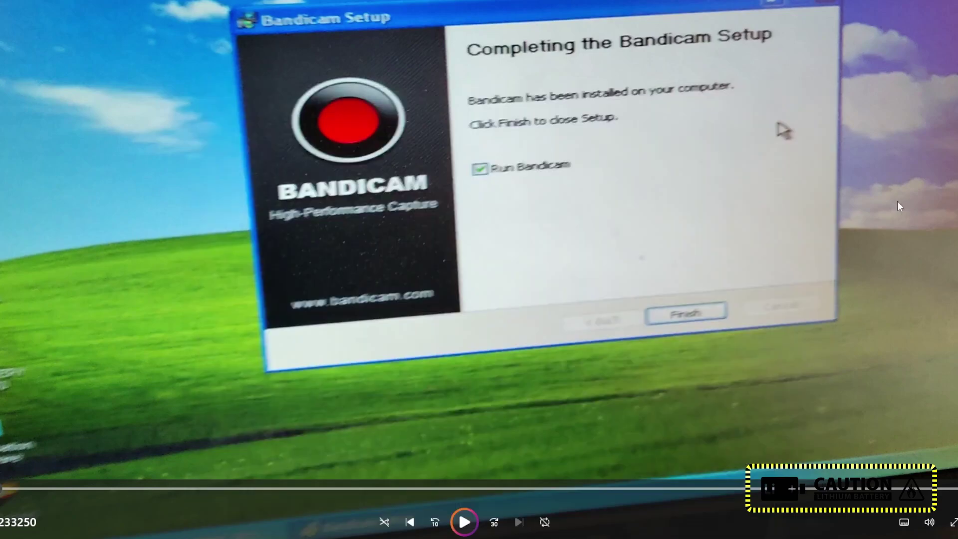
Step: Mute and skim the Bandicam install clip, then switch to VID_20230801_233554.mp4
click(930, 522)
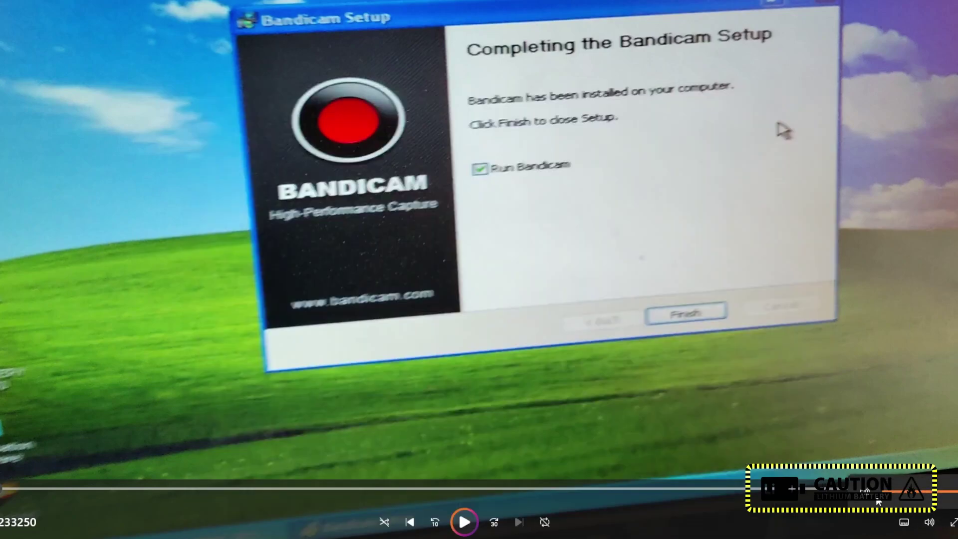
click(88, 488)
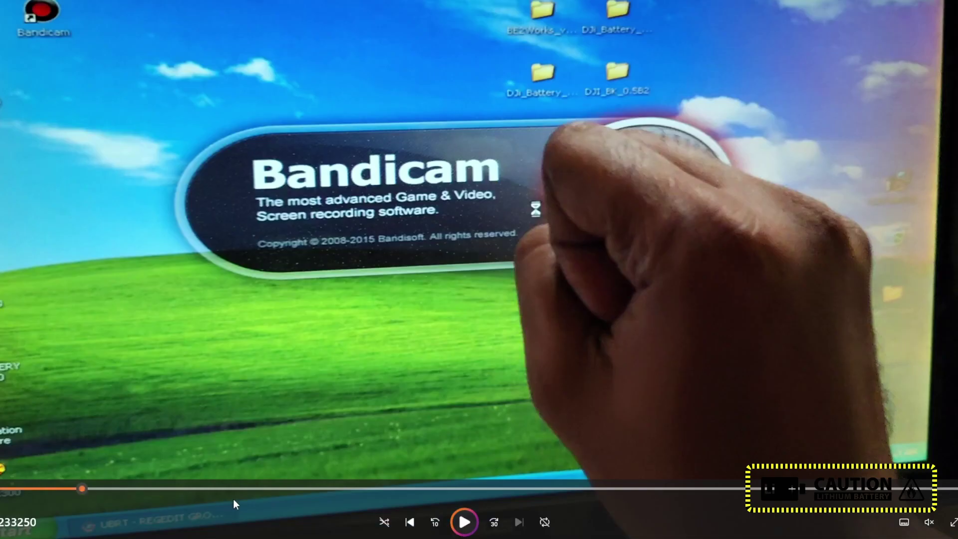
click(293, 488)
click(490, 488)
click(639, 491)
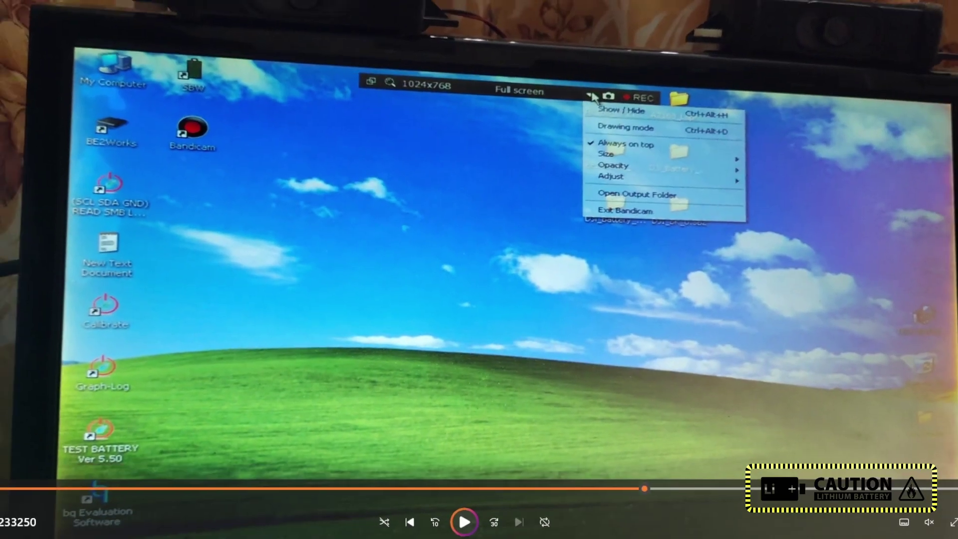
key(alt+F4)
double_click(629, 49)
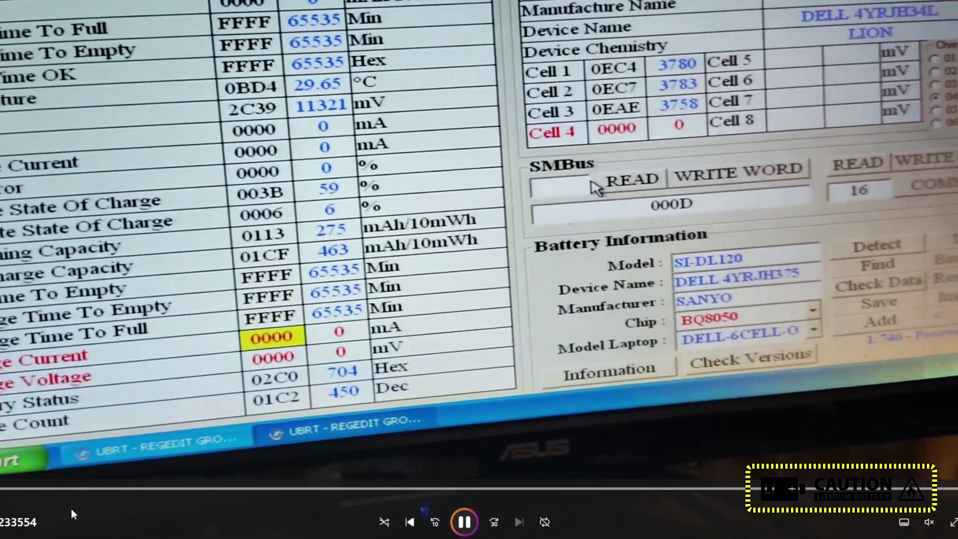
Step: Scrub the paused video past the FF0D SMBus reading and Design Capacity 1194 to the full software view
key(space)
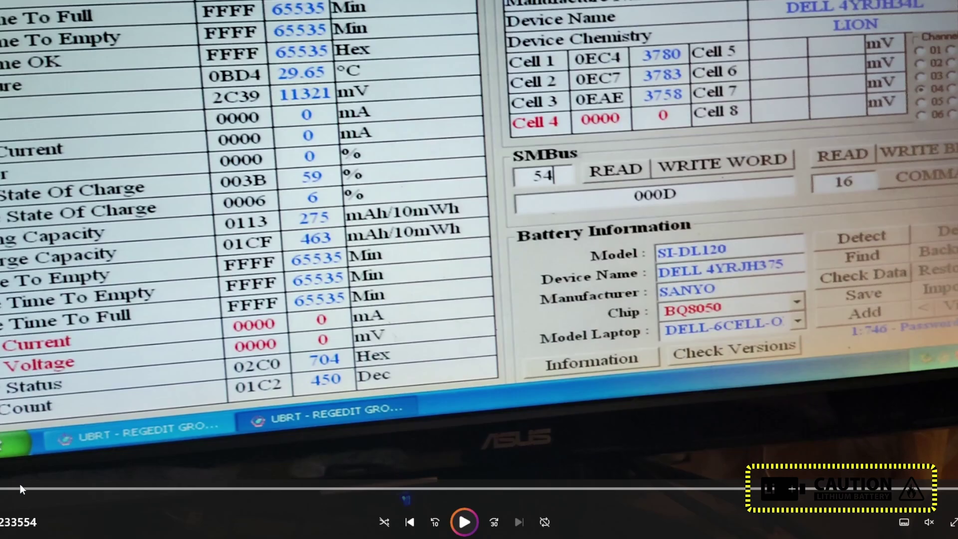
click(20, 486)
drag(20, 486, 73, 489)
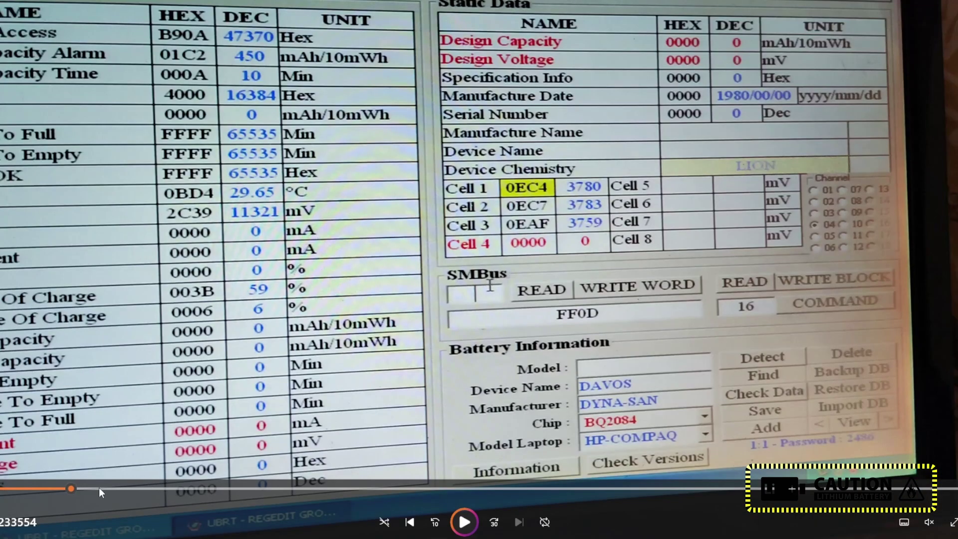
click(110, 488)
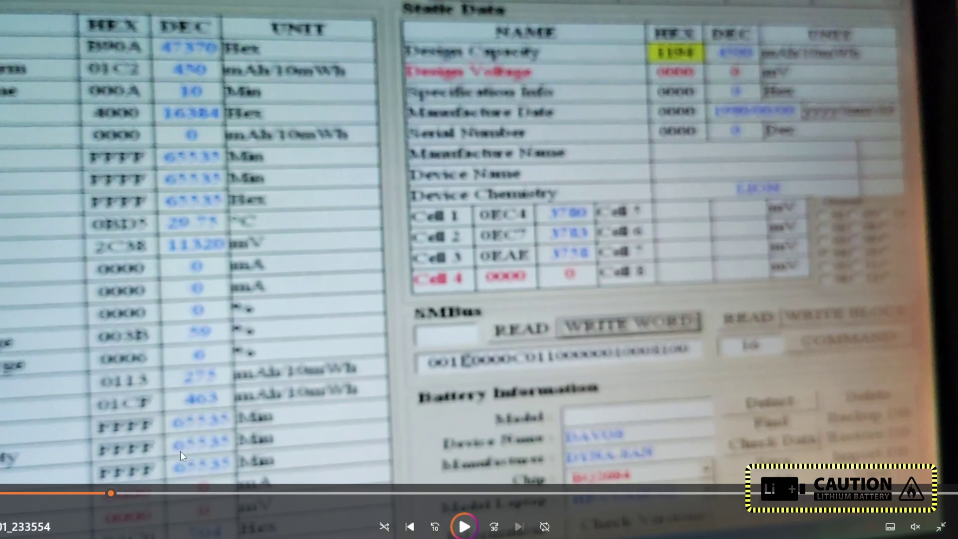
click(130, 493)
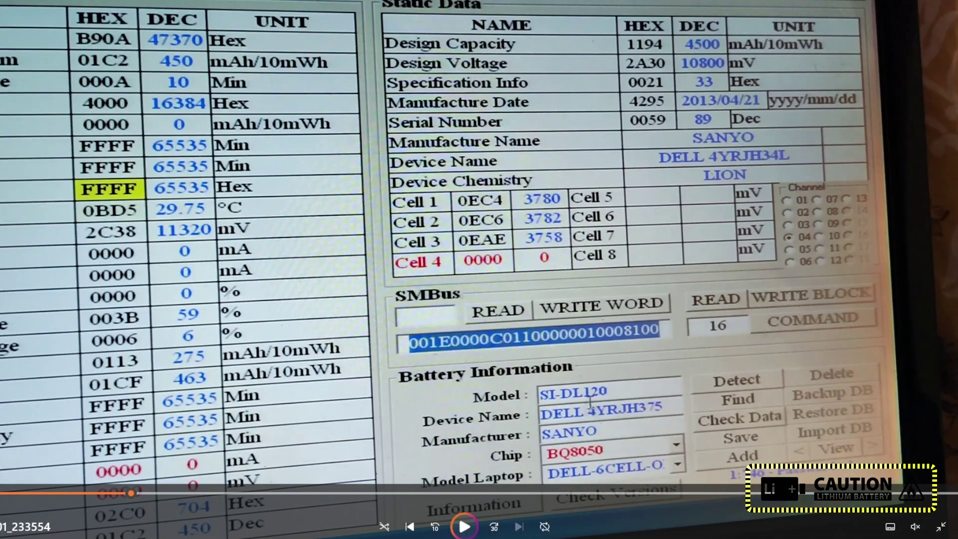
key(space)
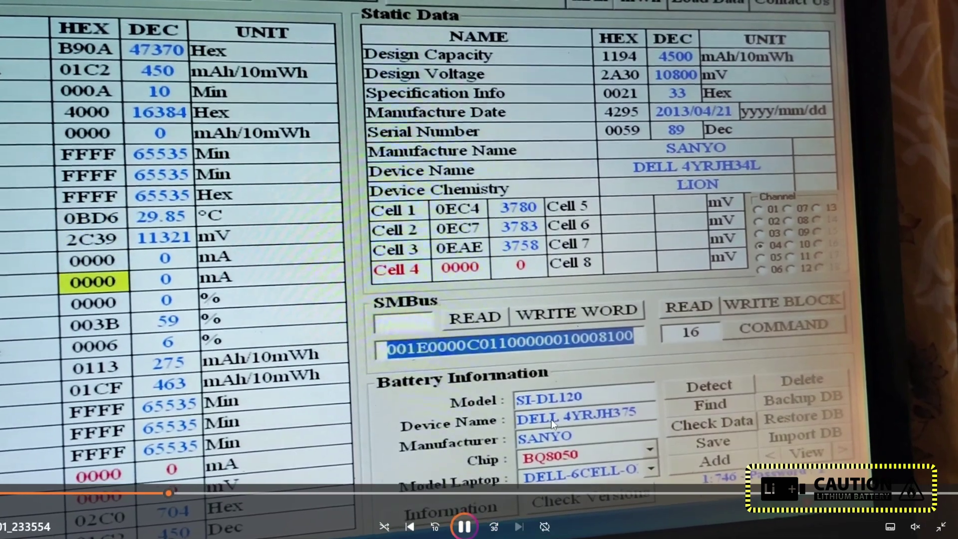
click(438, 490)
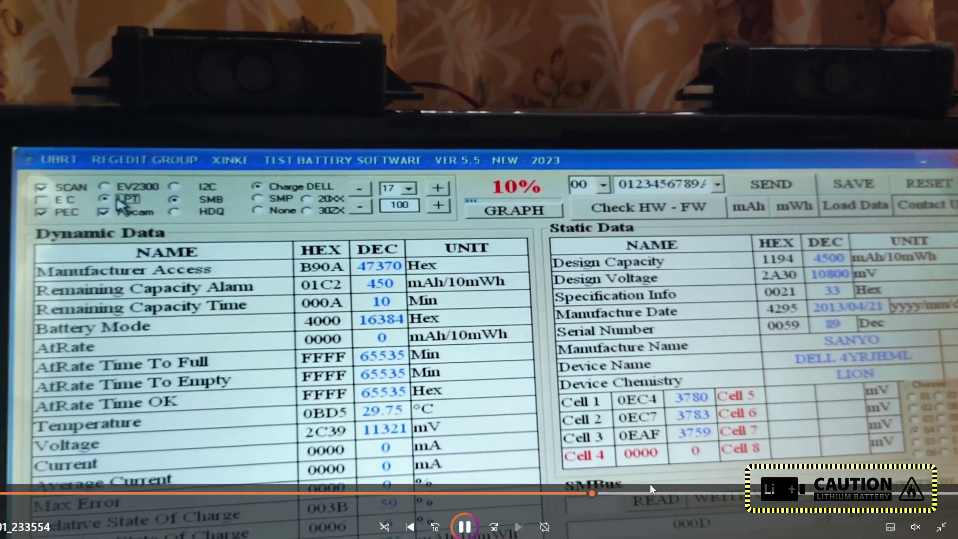
Step: Pause on the Error moment, jump back to the 10% reading, then close the player
click(647, 491)
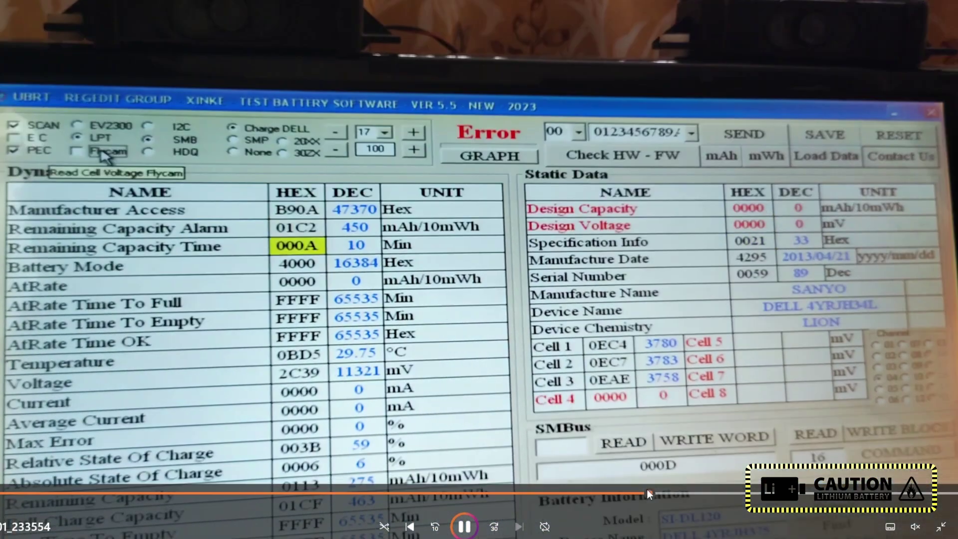
click(639, 223)
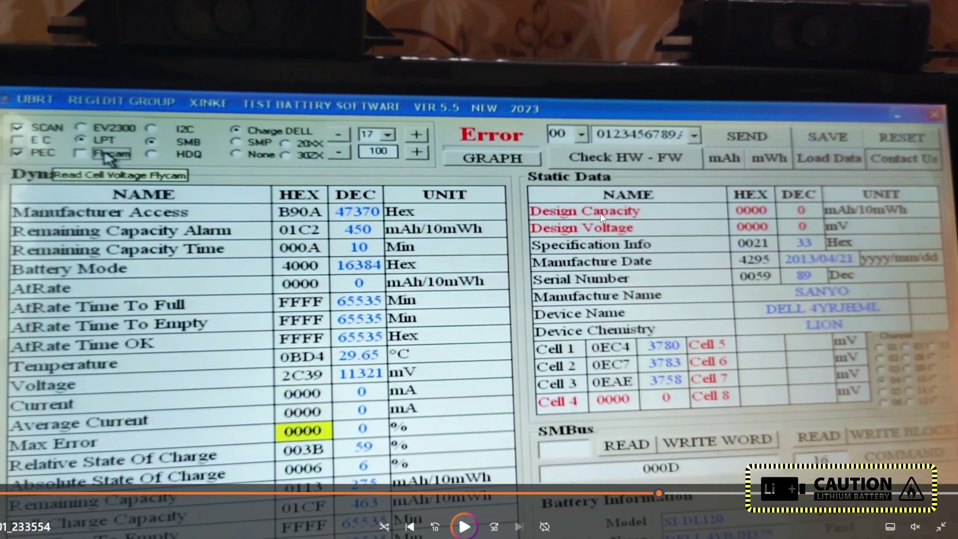
click(562, 485)
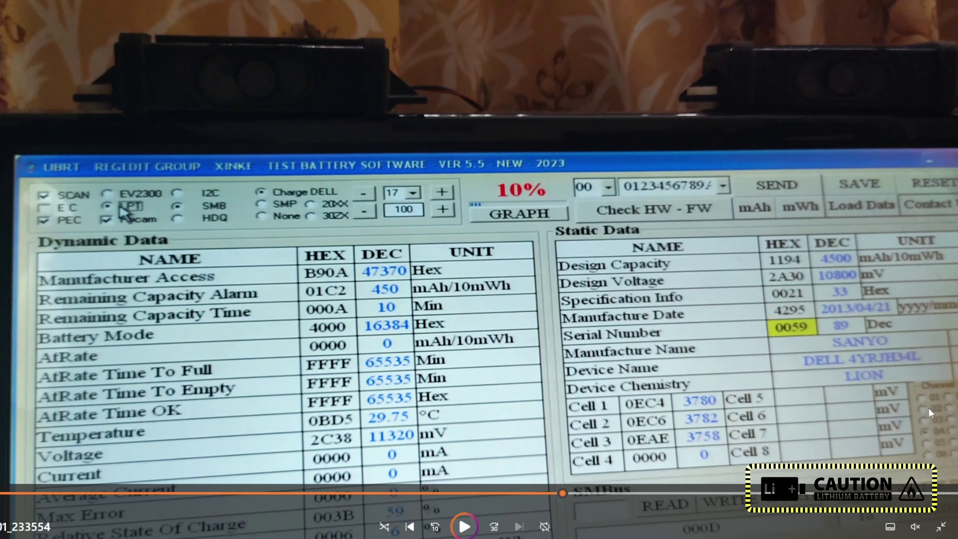
click(477, 492)
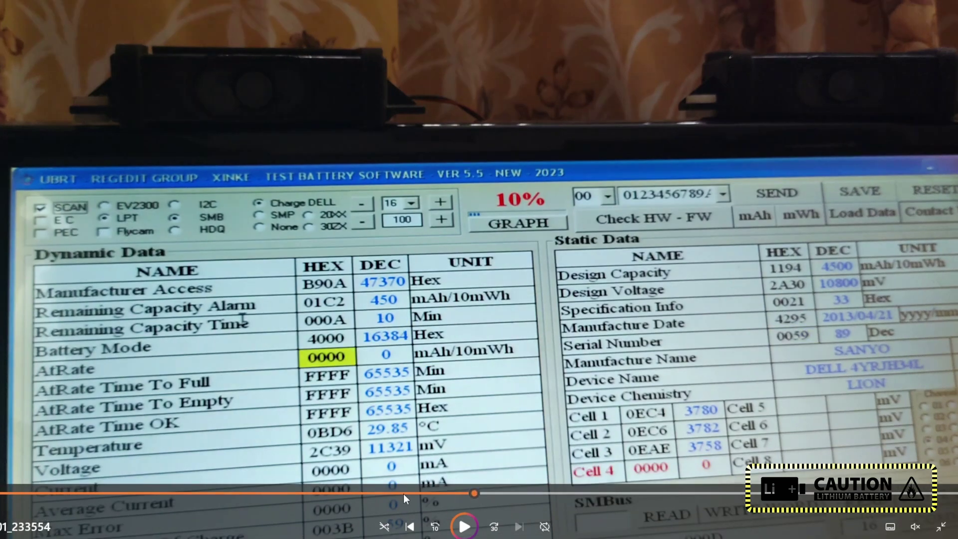
click(404, 492)
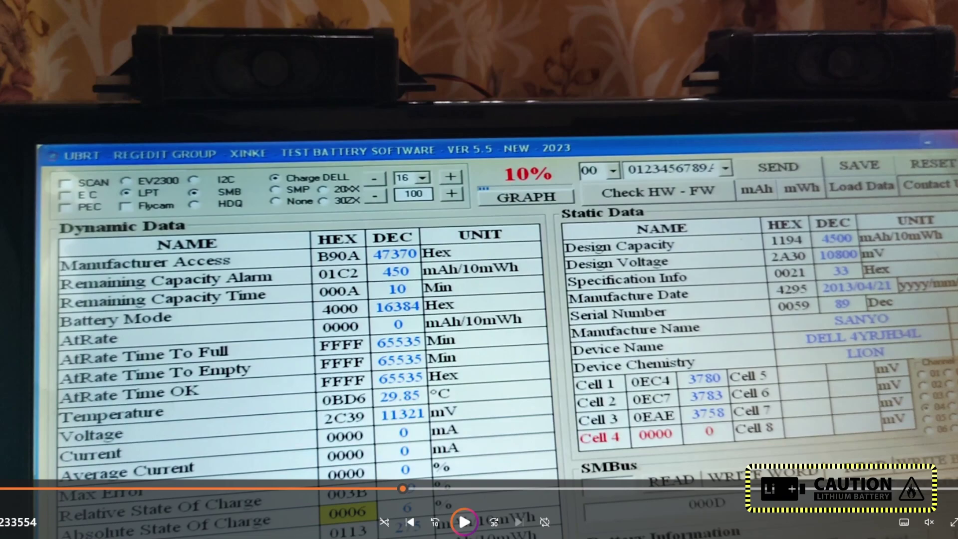
key(alt+F4)
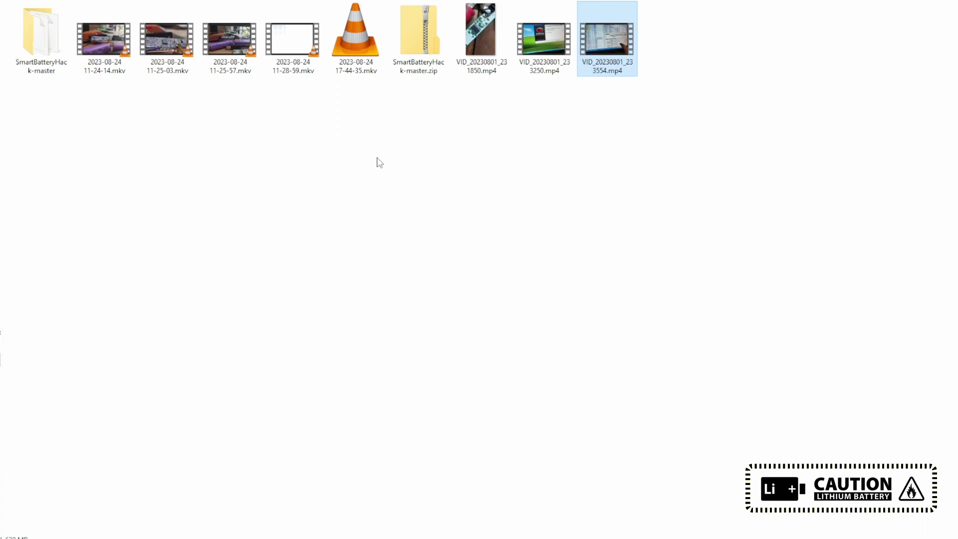
key(alt+Tab)
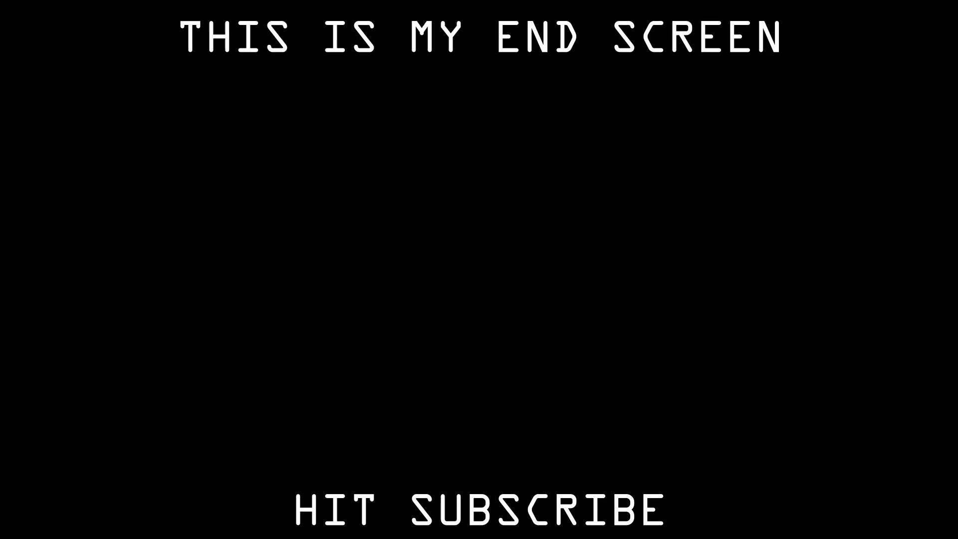